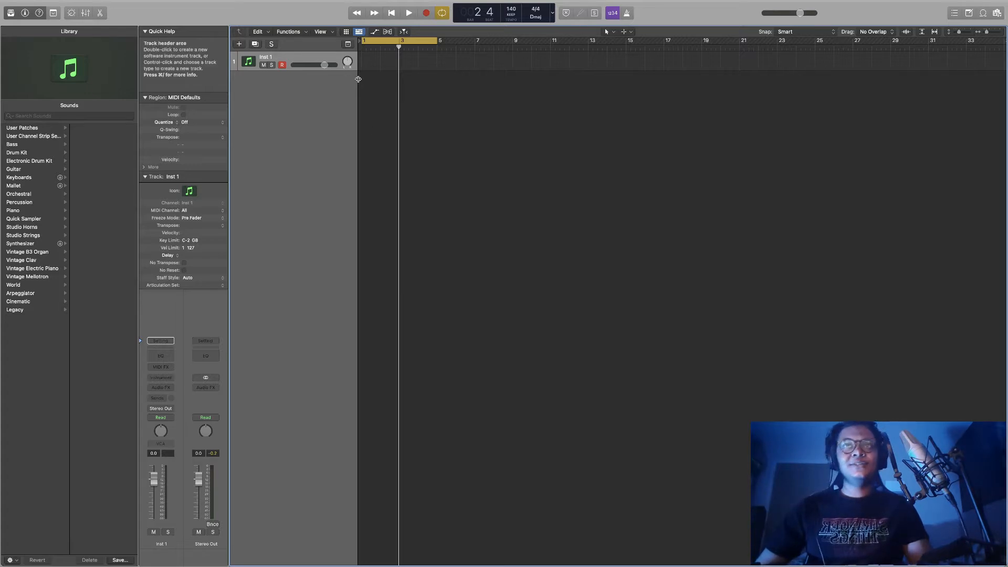
# Step: Create a new Drummer track with the Rock genre and audio output set to Output 1 + 2
pyautogui.doubleClick(358, 78)
pyautogui.press('super+z')
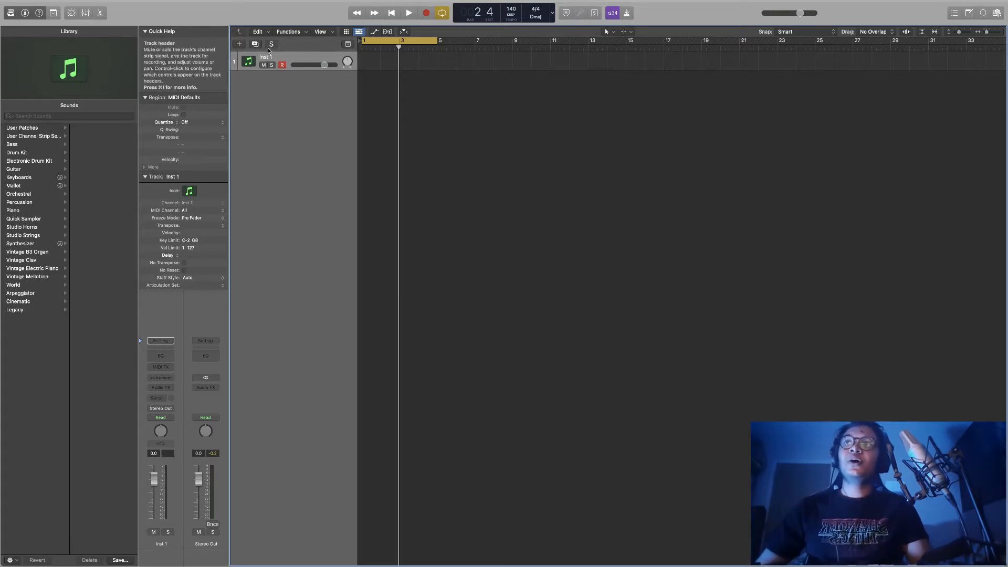
pyautogui.press('alt+super+n')
pyautogui.click(594, 237)
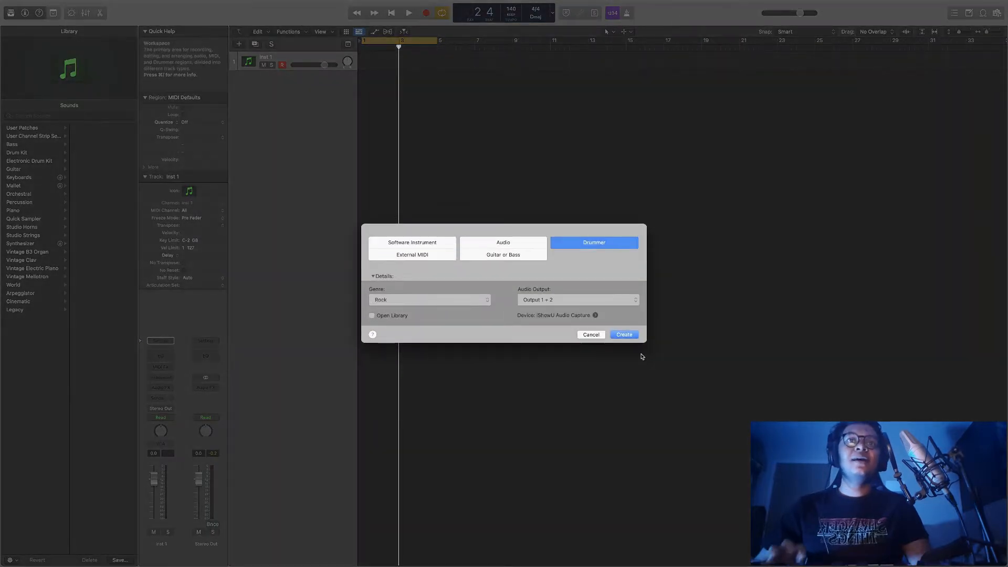
pyautogui.click(625, 335)
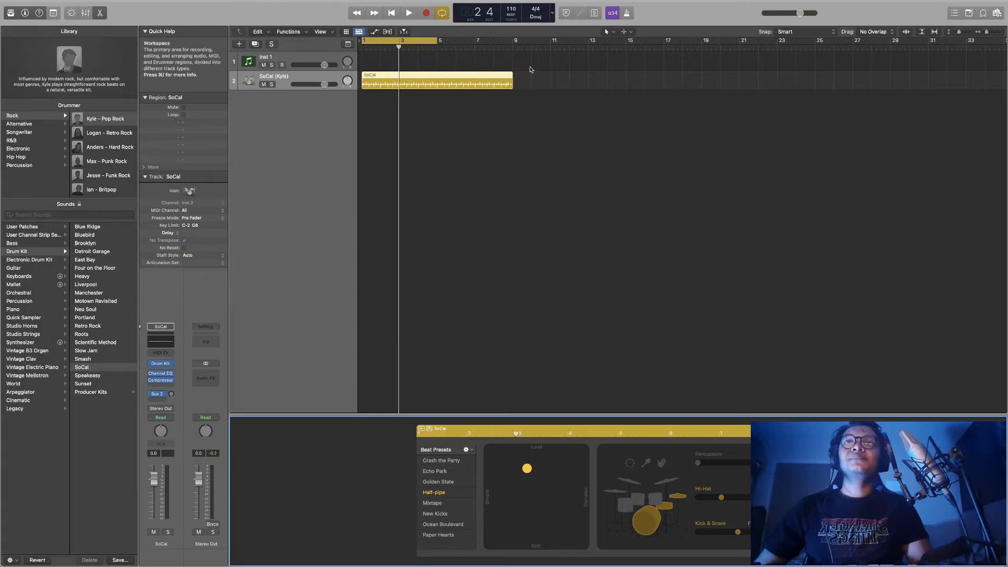
# Step: Audition the drum region with the Punk Rock drummer, and switch the track to the Funk Rock drummer with the Broken Glass preset
pyautogui.moveTo(531, 68); pyautogui.dragTo(498, 105)
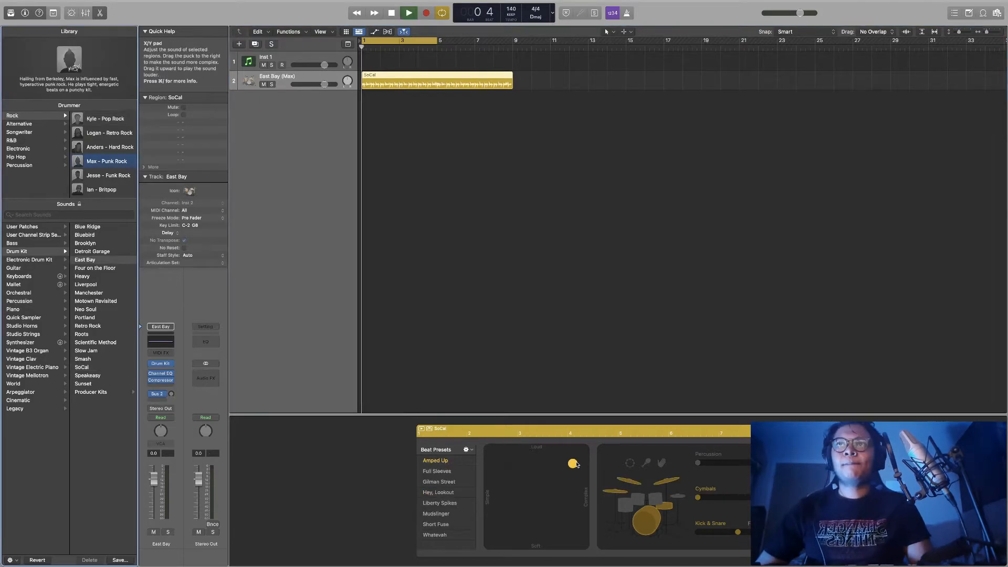
pyautogui.press('space')
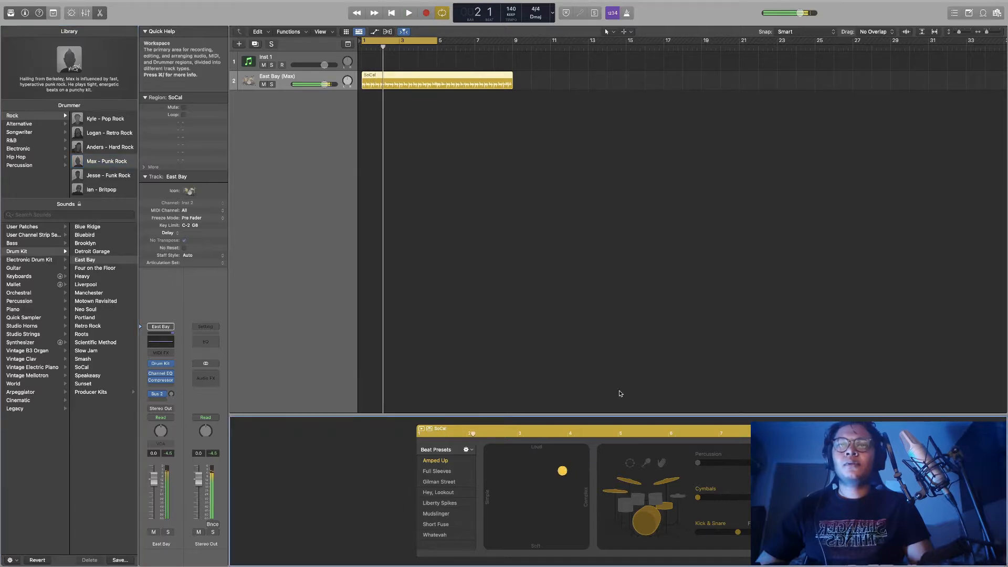
pyautogui.press('space')
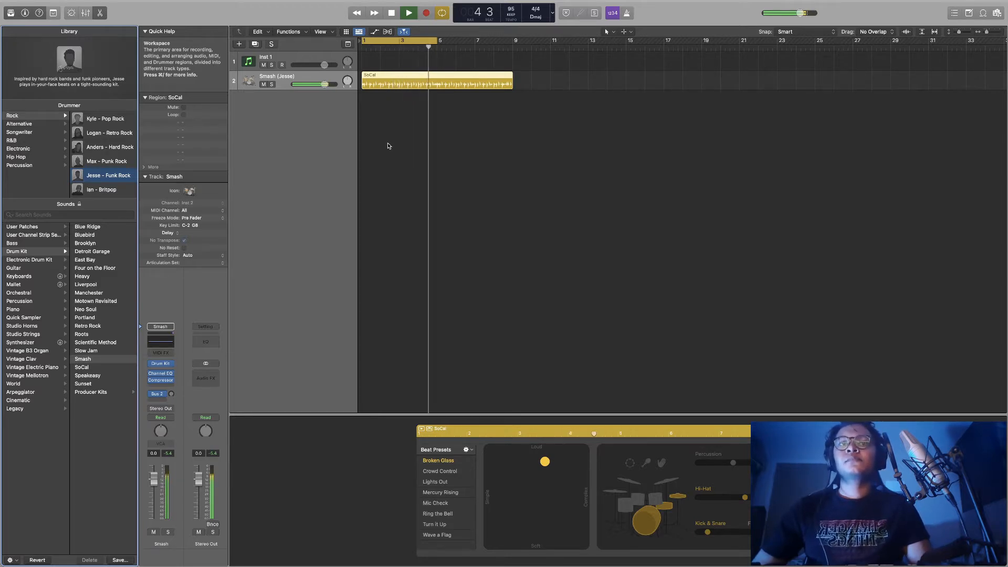
pyautogui.press('space')
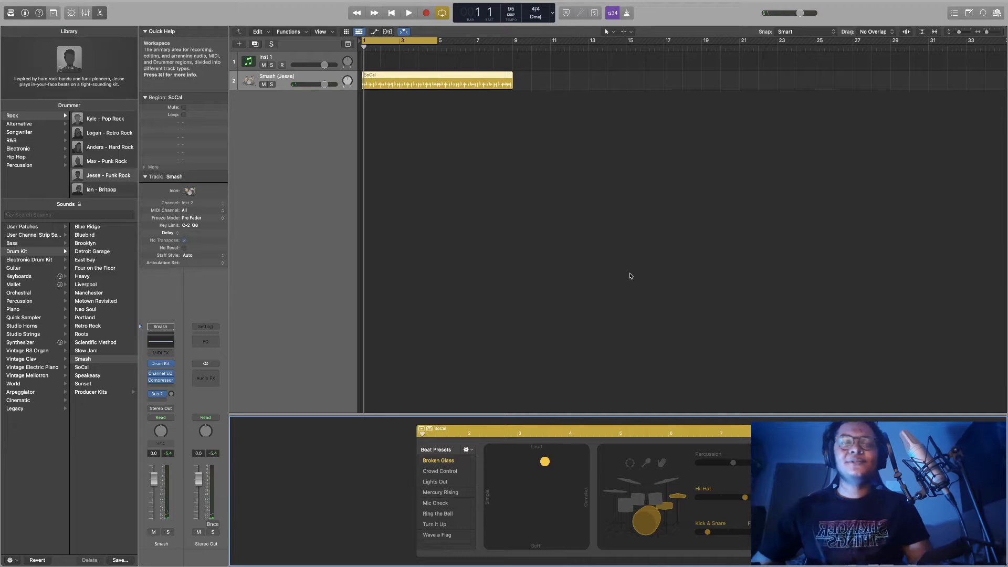
# Step: Duplicate the Smash drummer track and copy its SoCal region onto the new track at bar 1
pyautogui.click(396, 112)
pyautogui.moveTo(386, 80); pyautogui.dragTo(391, 101)
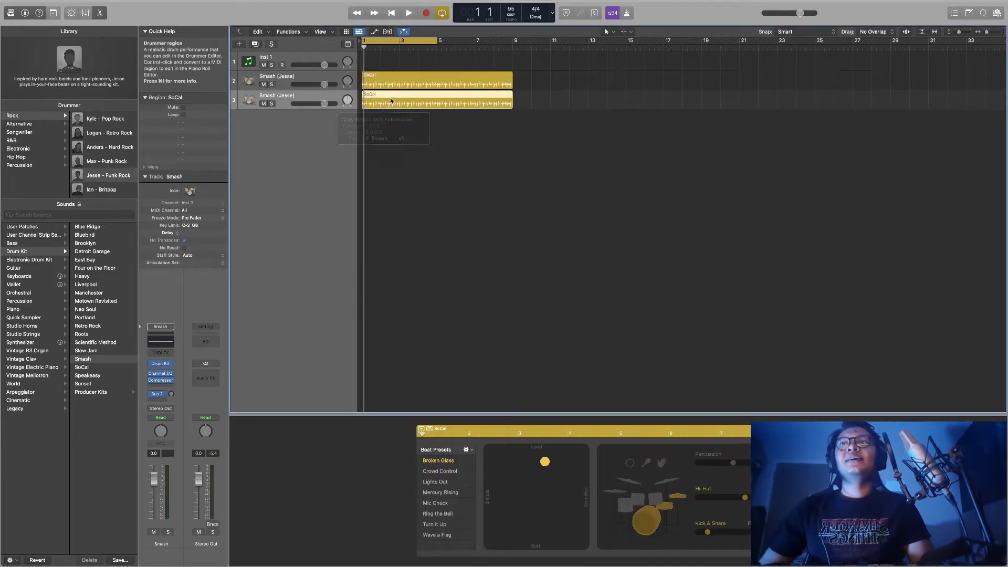
pyautogui.rightClick(391, 101)
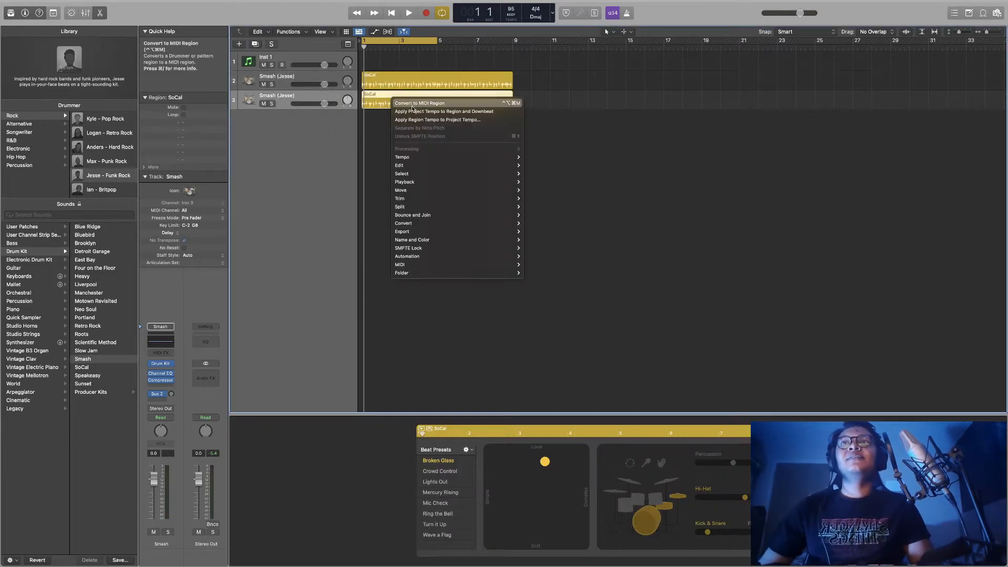
pyautogui.click(582, 99)
# Step: Mute the original SoCal drummer region on track 2
pyautogui.click(471, 82)
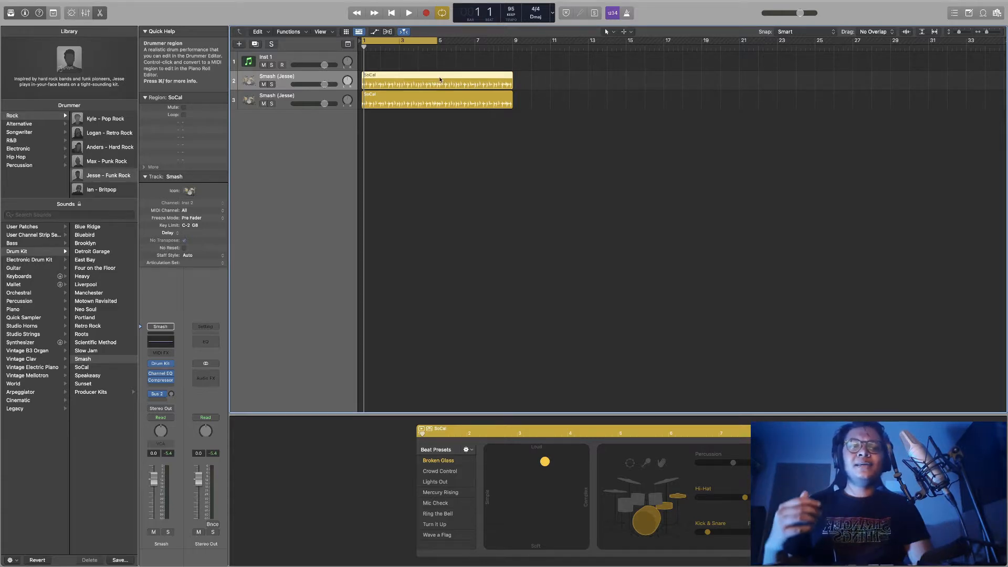
pyautogui.moveTo(531, 63); pyautogui.dragTo(477, 82)
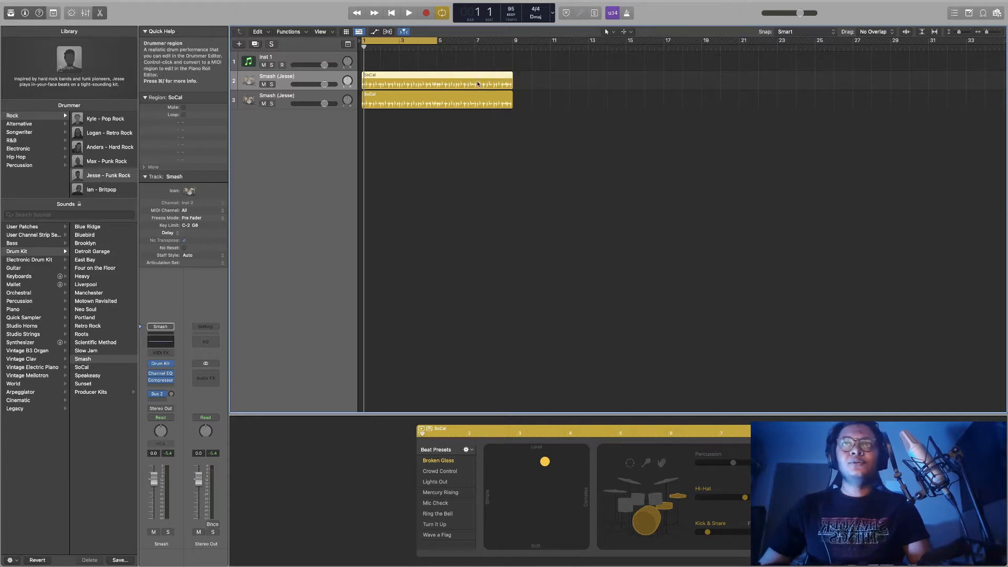
pyautogui.hotkey('ctrl', 'm')
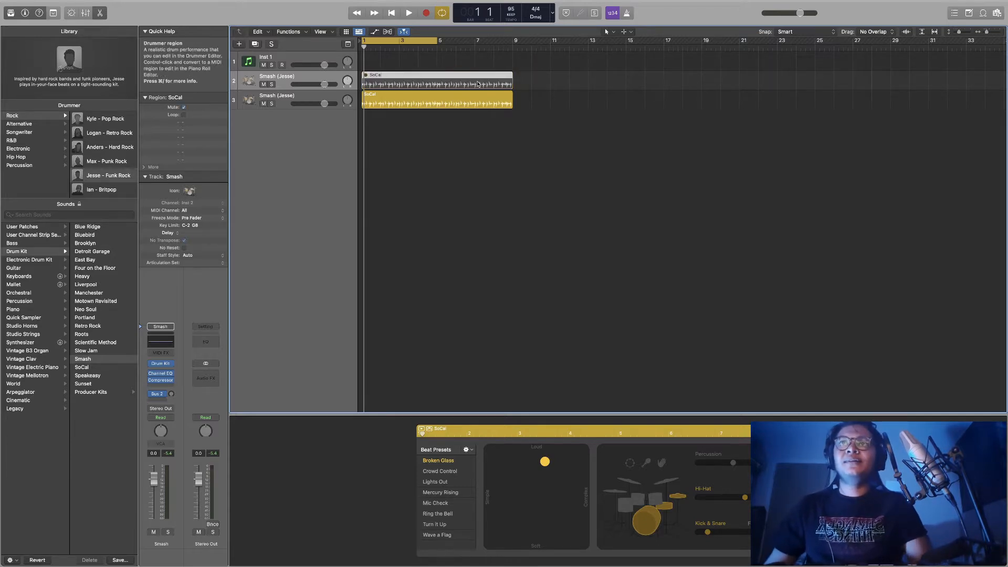
# Step: Convert the copied SoCal drummer region on track 3 to a MIDI region
pyautogui.click(485, 101)
pyautogui.rightClick(487, 102)
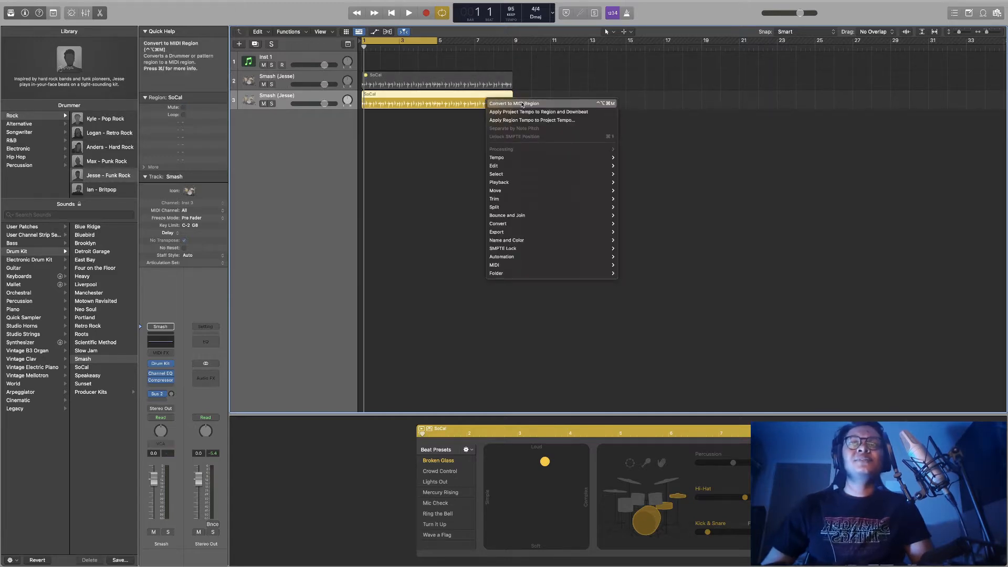
pyautogui.moveTo(519, 224)
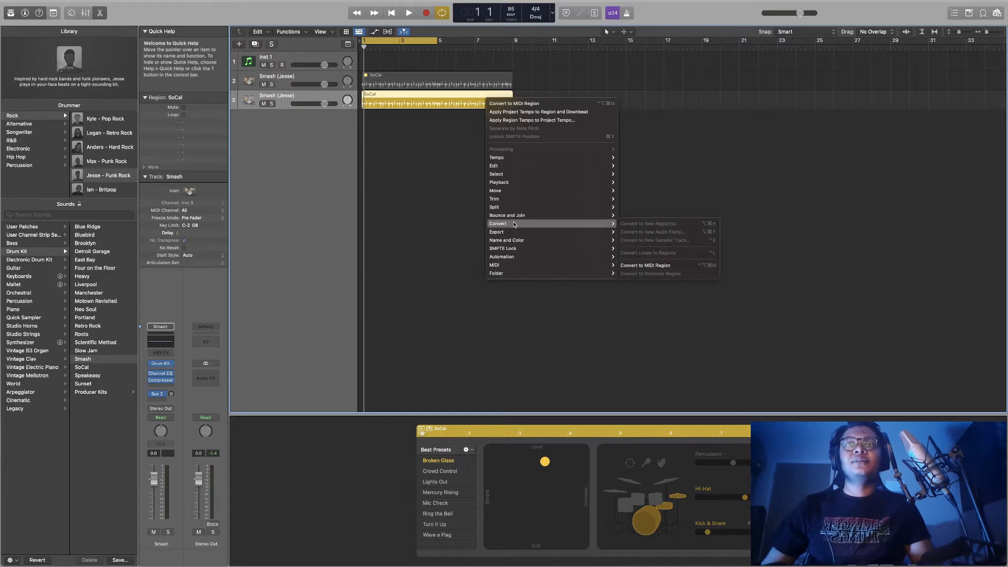
pyautogui.click(686, 268)
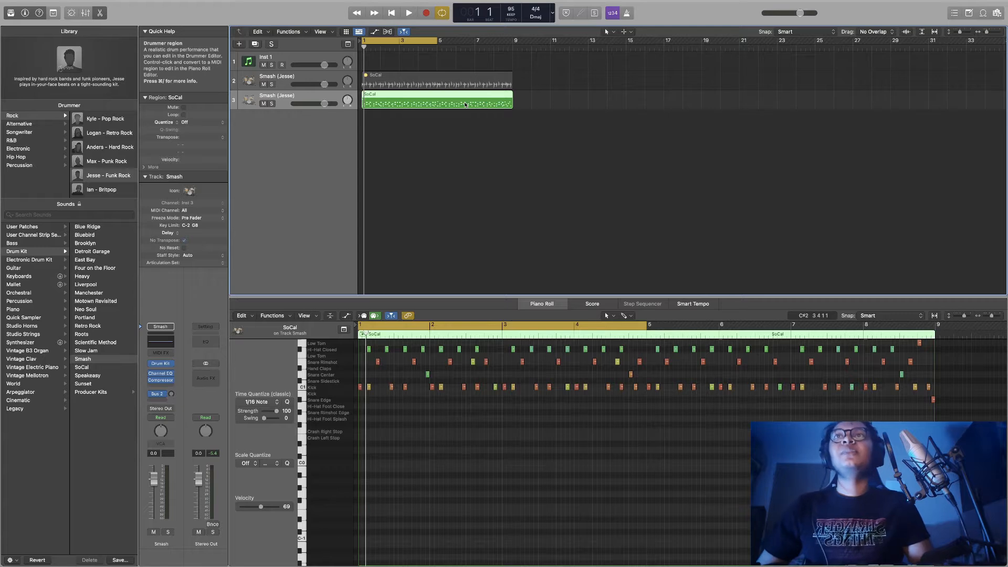
pyautogui.scroll(5, 630, 389)
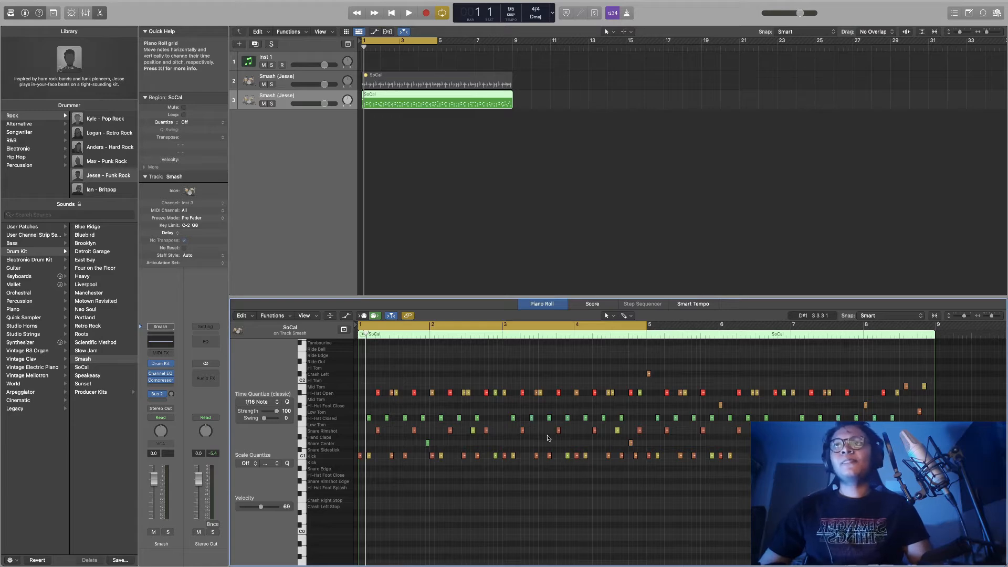
# Step: Switch the Drum Kit Designer instrument on track 3 to the Brooklyn Kit and close its plug-in window
pyautogui.click(161, 363)
pyautogui.click(389, 112)
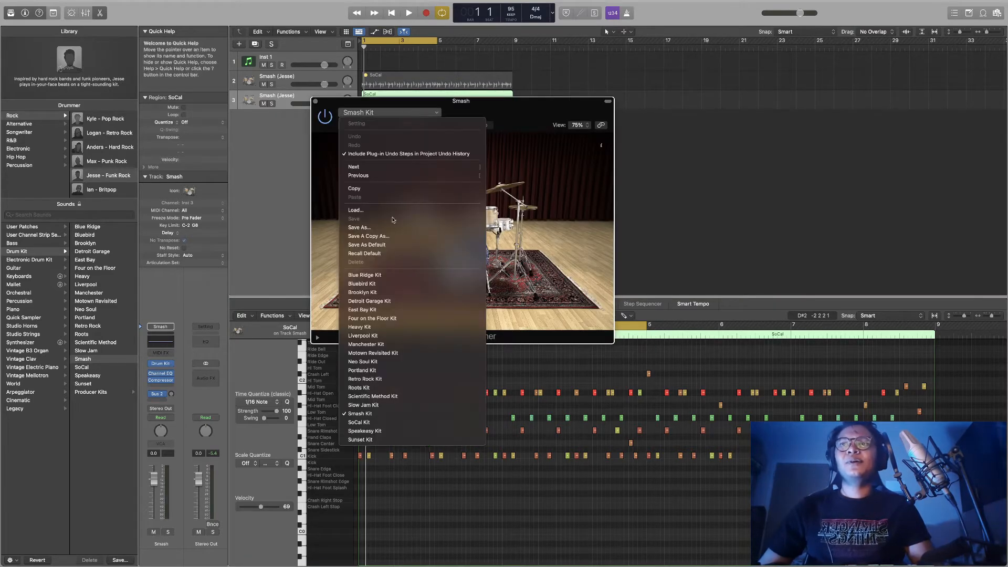
pyautogui.click(394, 292)
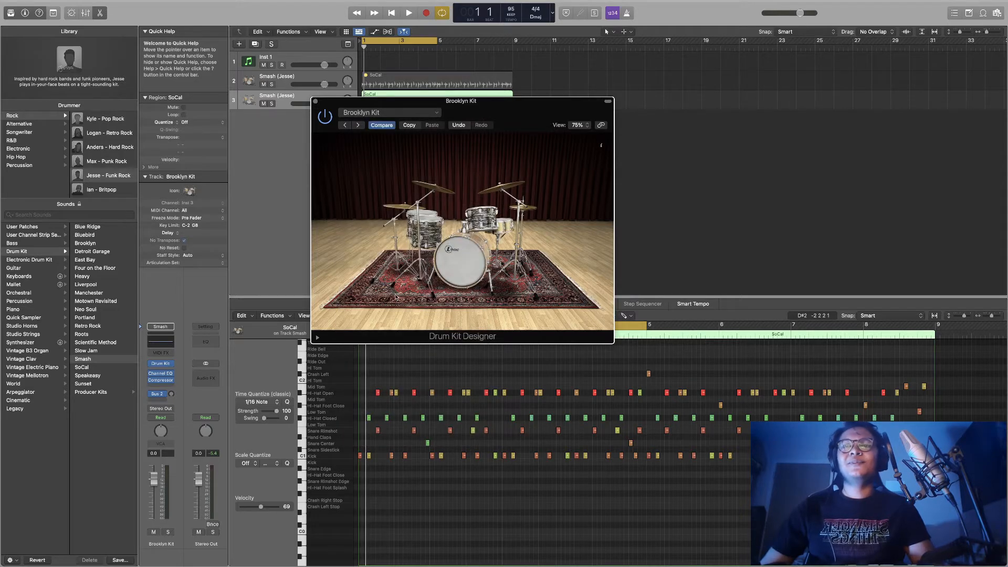
pyautogui.press('super+w')
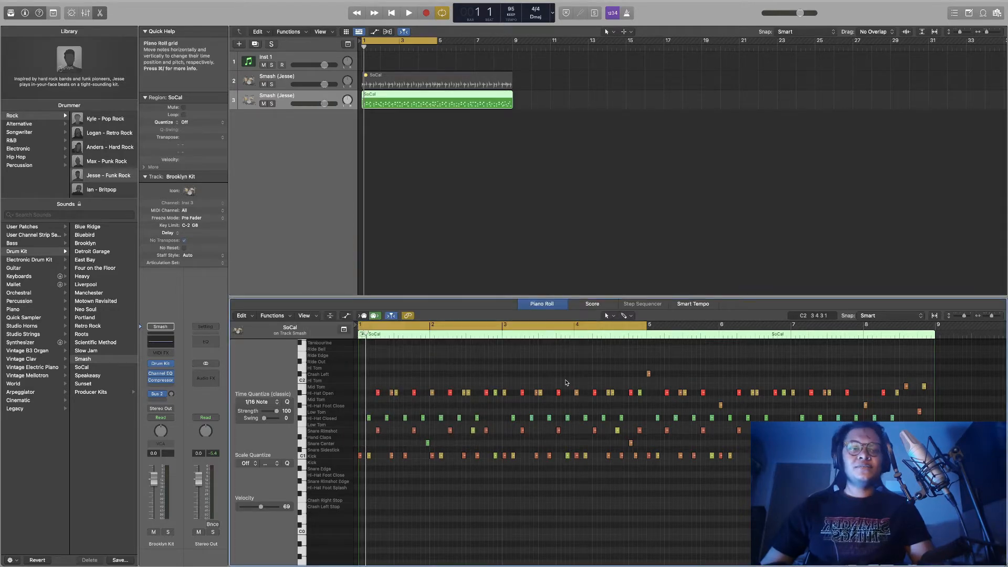
# Step: Mute every note except the Kick notes in track 3's MIDI region
pyautogui.click(342, 460)
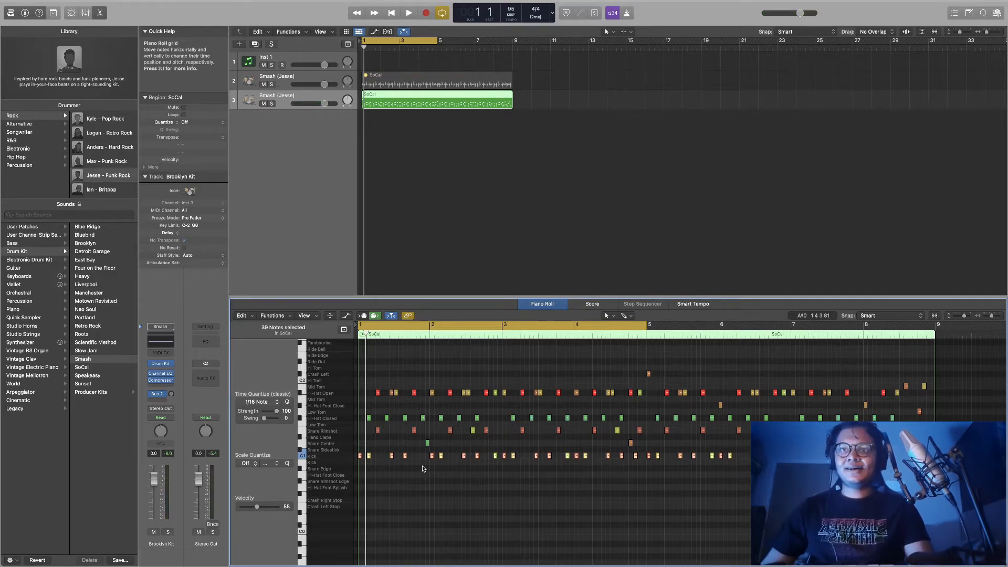
pyautogui.press('super+a')
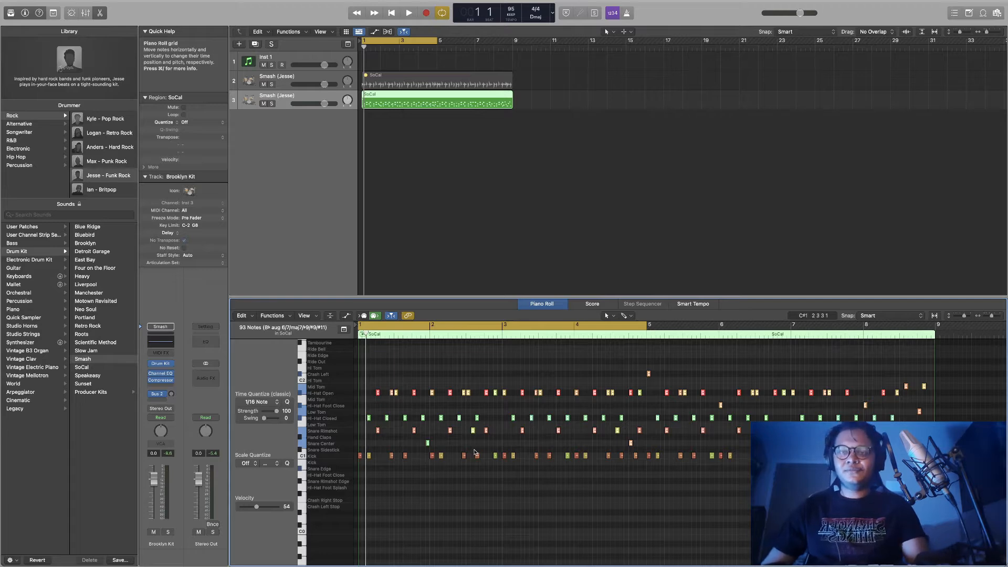
pyautogui.hotkey('ctrl', 'm')
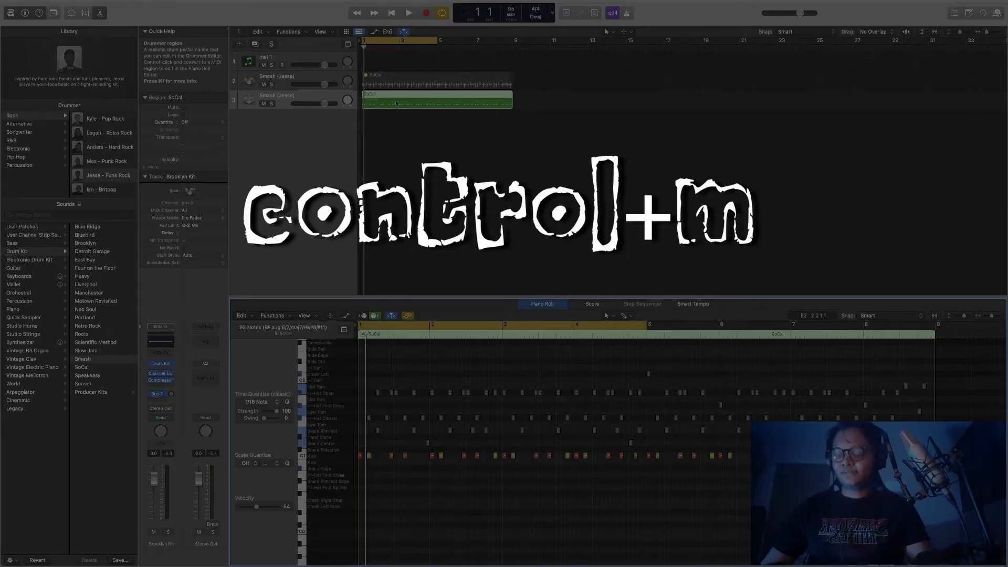
# Step: Copy track 3's MIDI region onto a new duplicate track and delete the Kick notes from the copy
pyautogui.moveTo(396, 103); pyautogui.dragTo(398, 121)
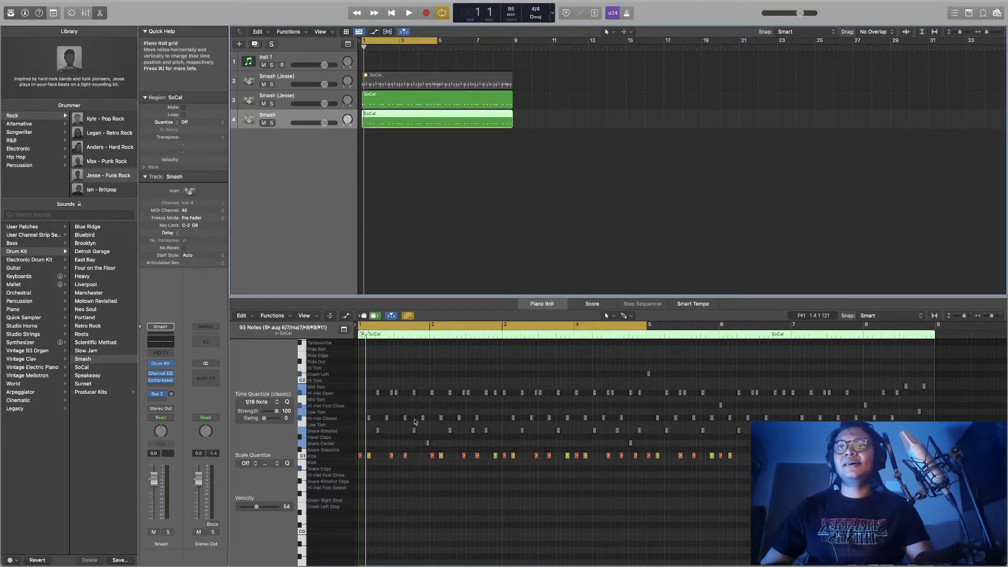
pyautogui.click(347, 458)
pyautogui.press('Delete')
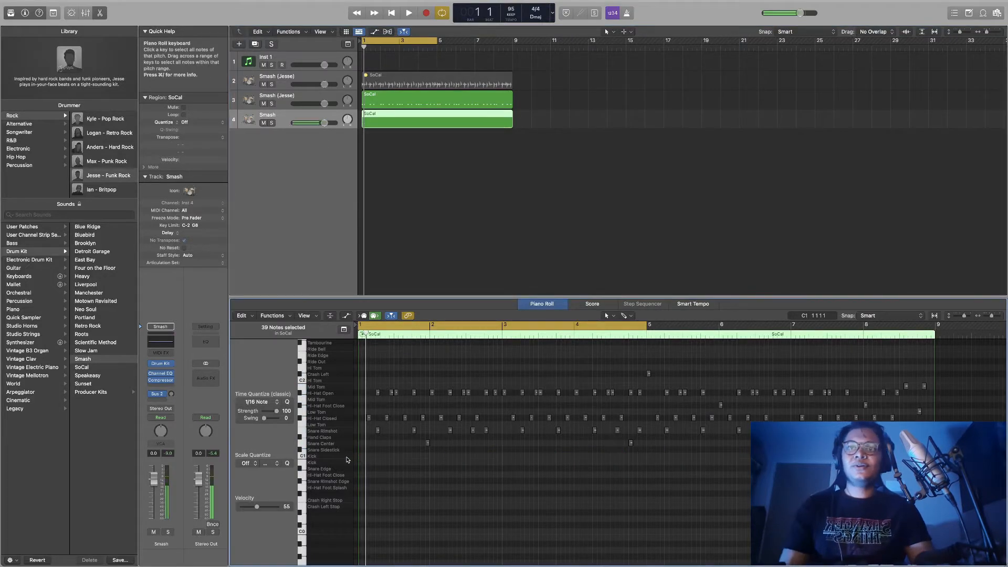
# Step: Select the Snare Center and Snare Rimshot notes in the copied MIDI region
pyautogui.click(343, 445)
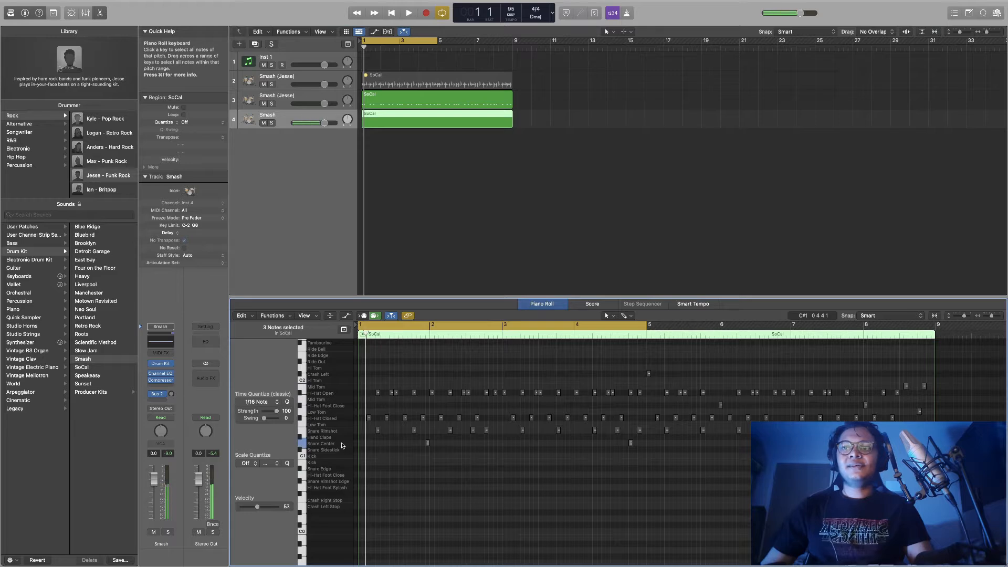
pyautogui.click(330, 432)
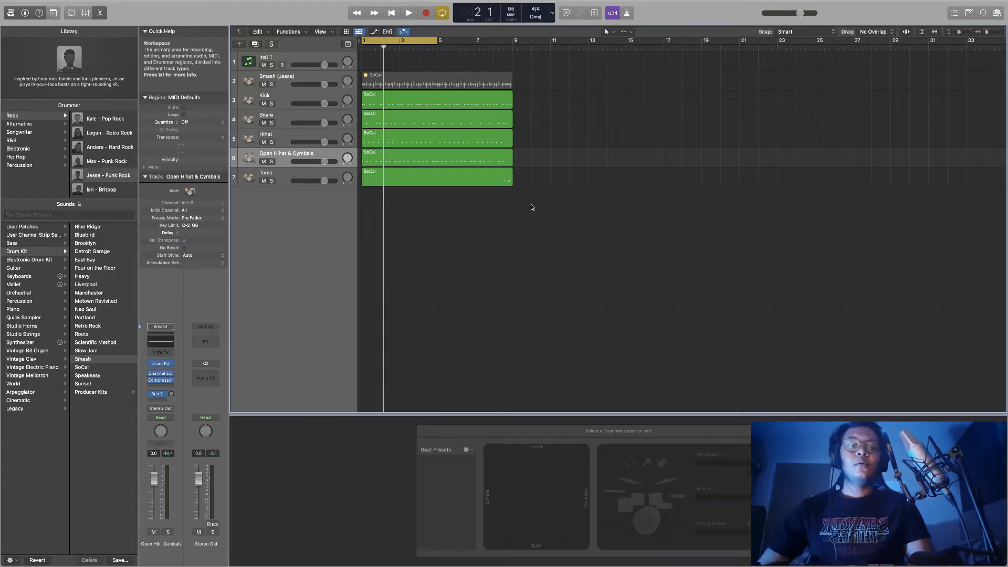
# Step: Group the Kick, Snare, Hihat, Open Hihat & Cymbals and Toms tracks into a summing track stack
pyautogui.moveTo(530, 211); pyautogui.dragTo(423, 93)
pyautogui.press('p')
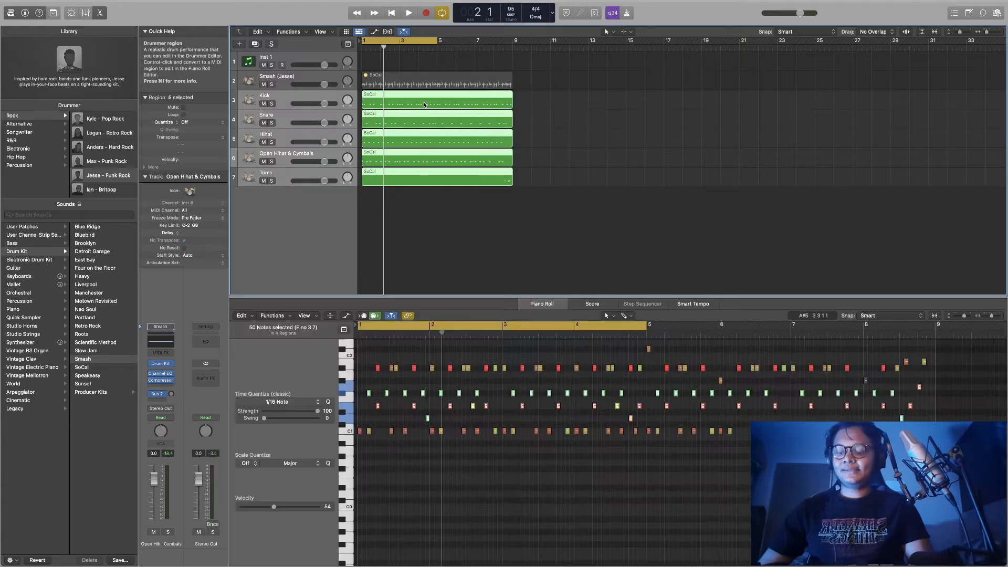
pyautogui.press('shift+super+d')
pyautogui.press('Return')
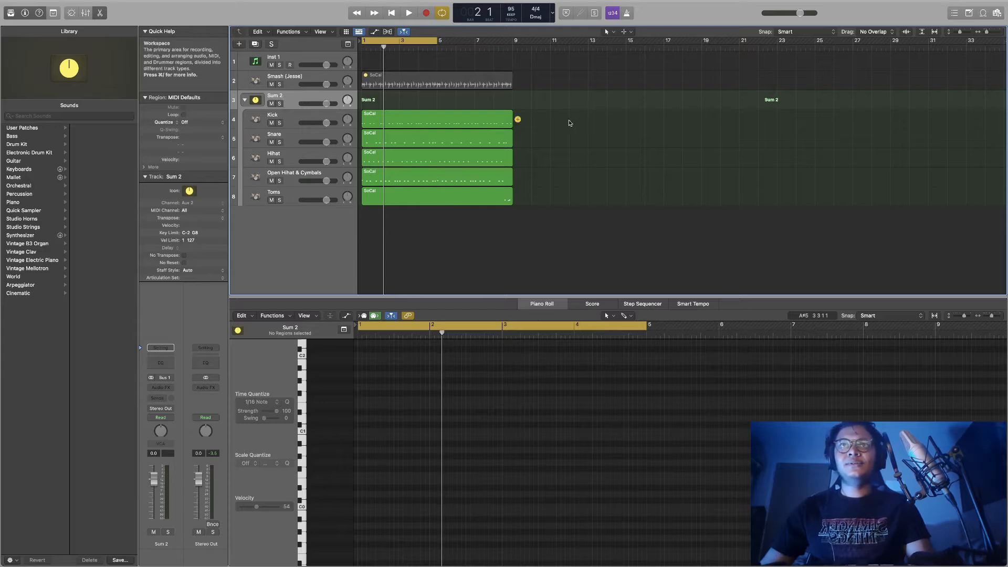
pyautogui.moveTo(560, 115); pyautogui.dragTo(453, 248)
pyautogui.moveTo(506, 225); pyautogui.dragTo(369, 363)
# Step: Rename the new summing stack as DRUMS
pyautogui.click(304, 95)
pyautogui.doubleClick(304, 96)
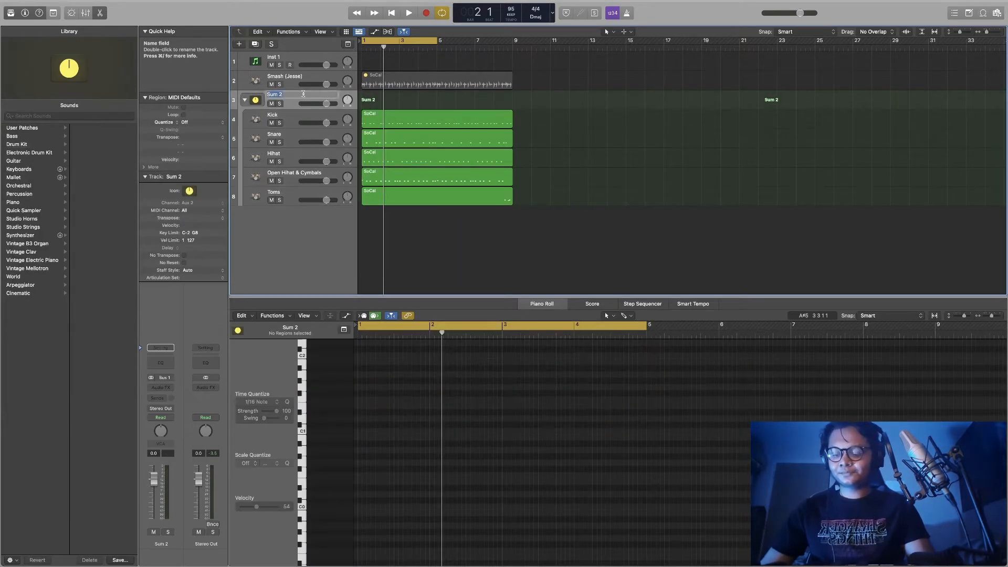
pyautogui.write('DRUMS')
pyautogui.press('Return')
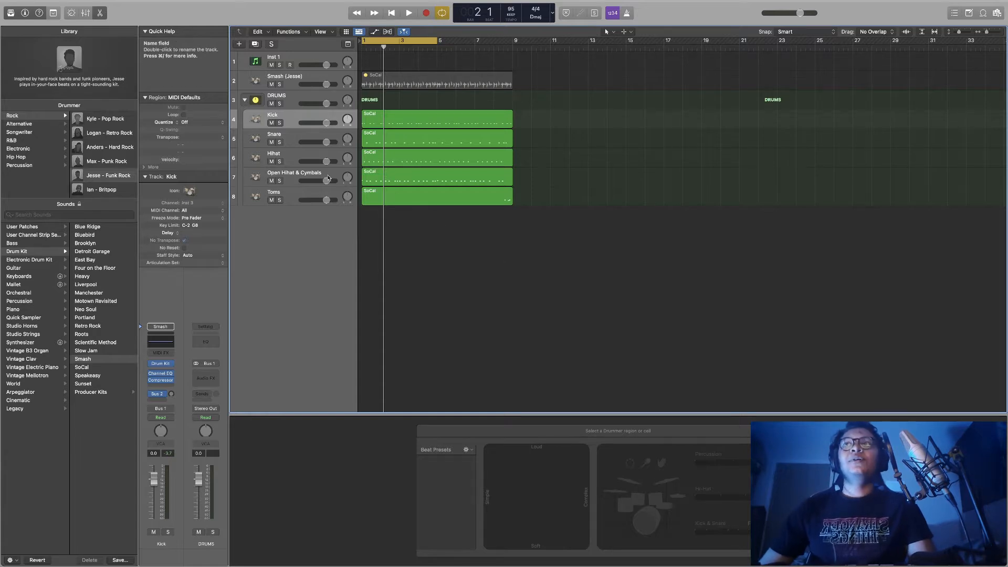
# Step: Show the mixer and reset the Kick track's channel strip
pyautogui.moveTo(545, 126); pyautogui.dragTo(396, 127)
pyautogui.moveTo(521, 140); pyautogui.dragTo(374, 135)
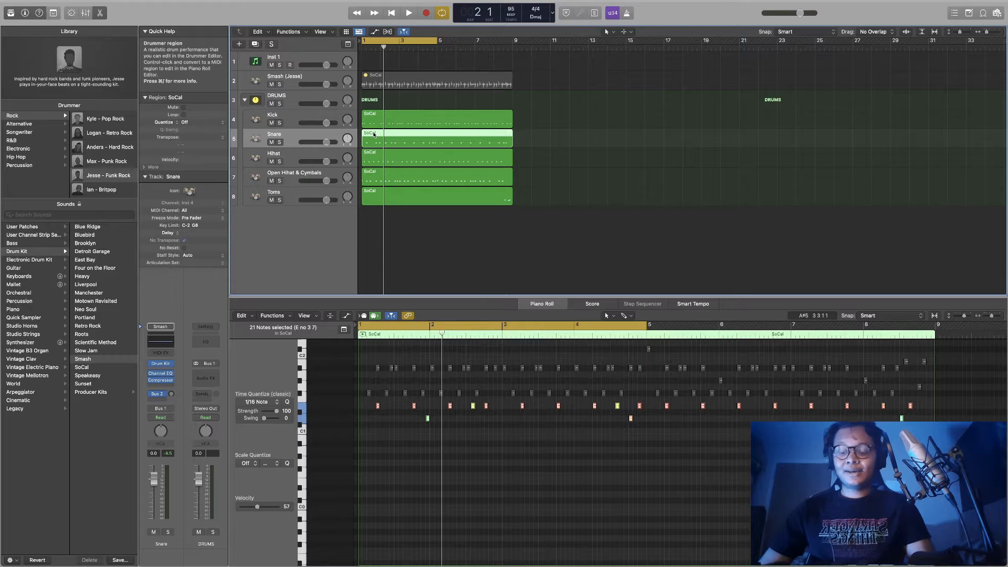
pyautogui.press('x')
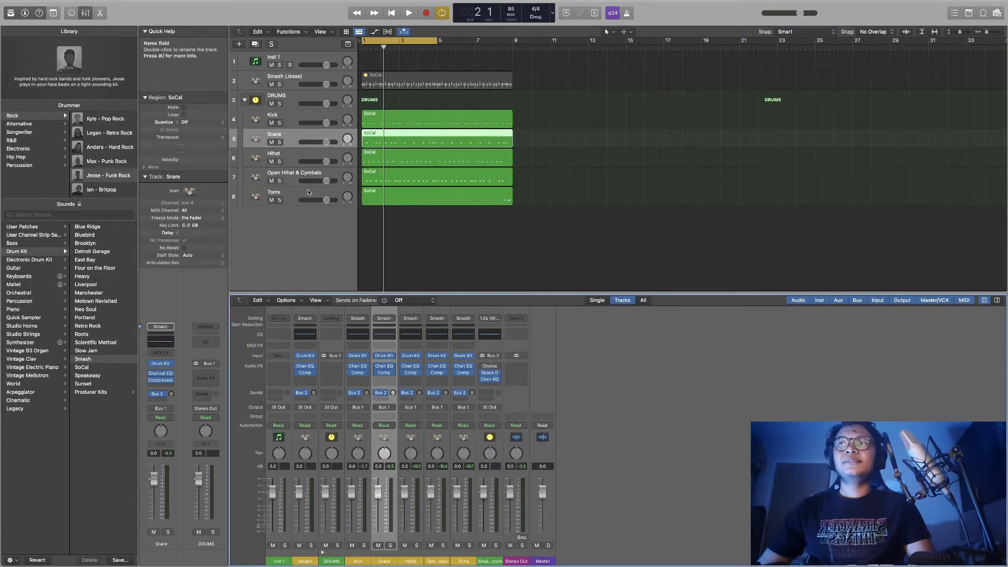
pyautogui.click(286, 114)
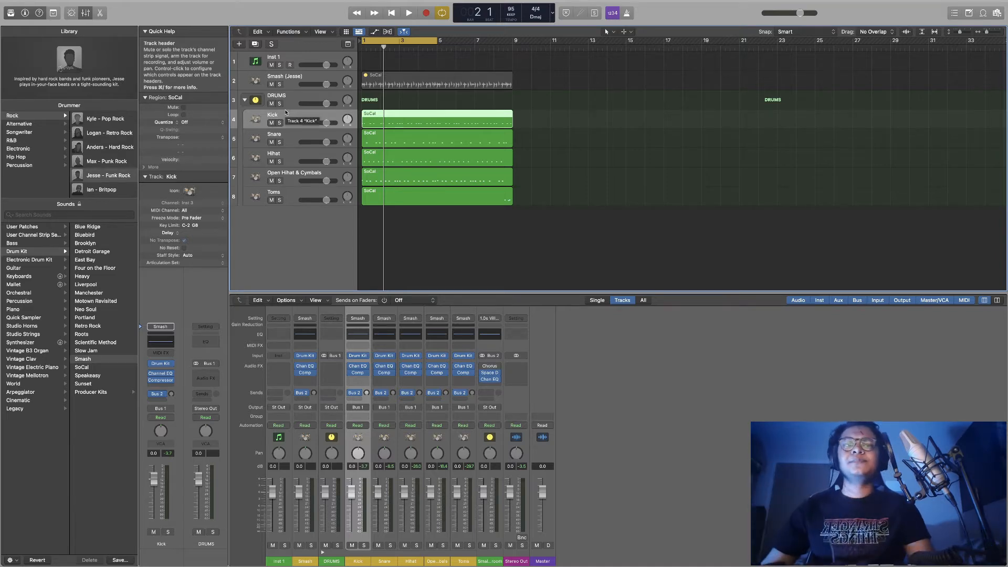
pyautogui.click(358, 319)
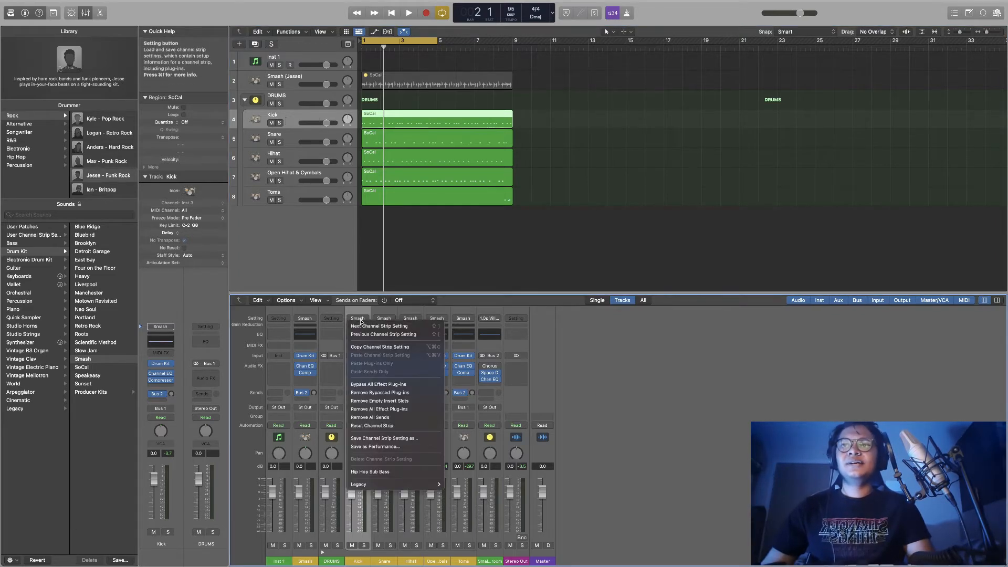
pyautogui.click(371, 425)
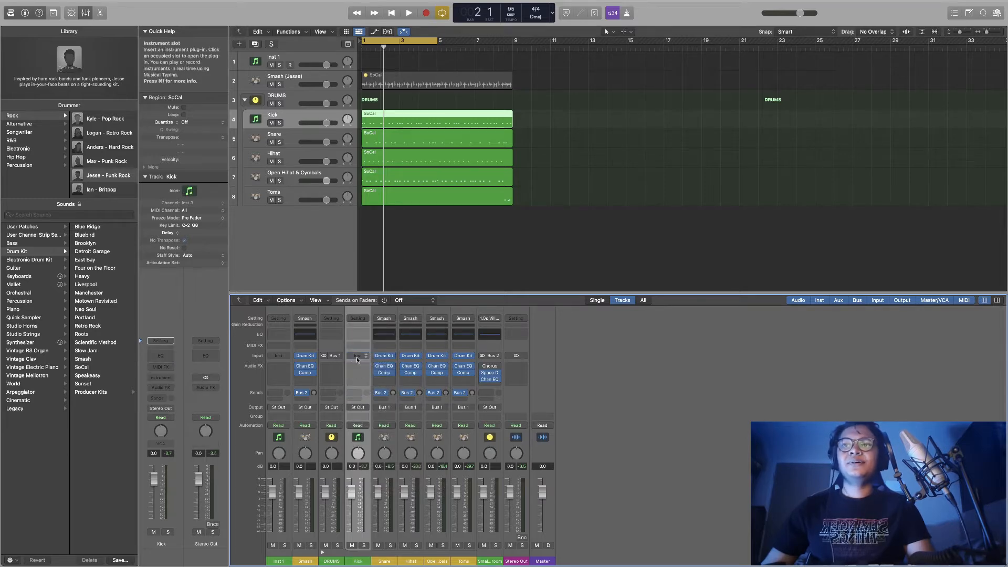
# Step: Try Quick Sampler as the instrument on the Kick channel strip
pyautogui.click(357, 355)
pyautogui.click(314, 399)
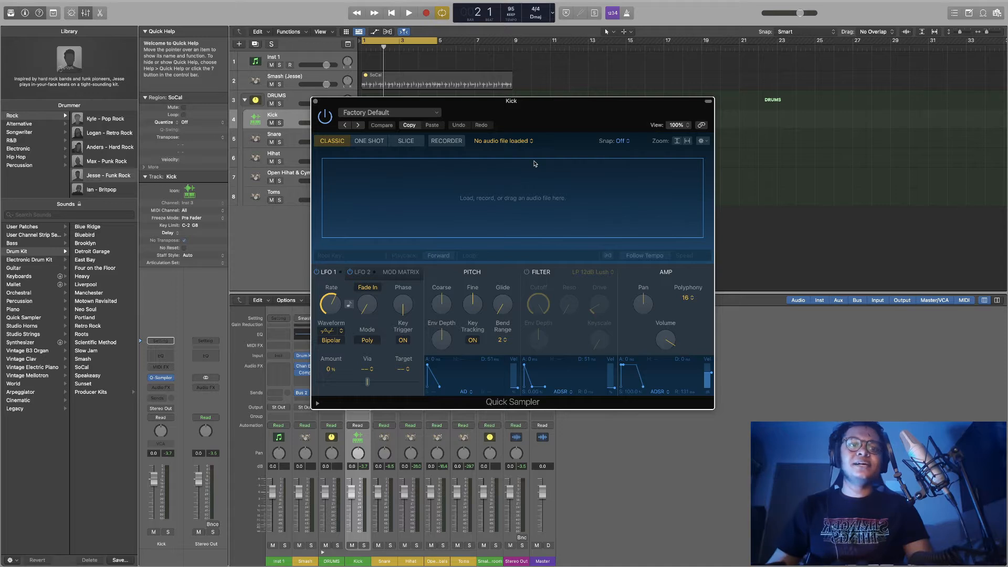
pyautogui.click(315, 102)
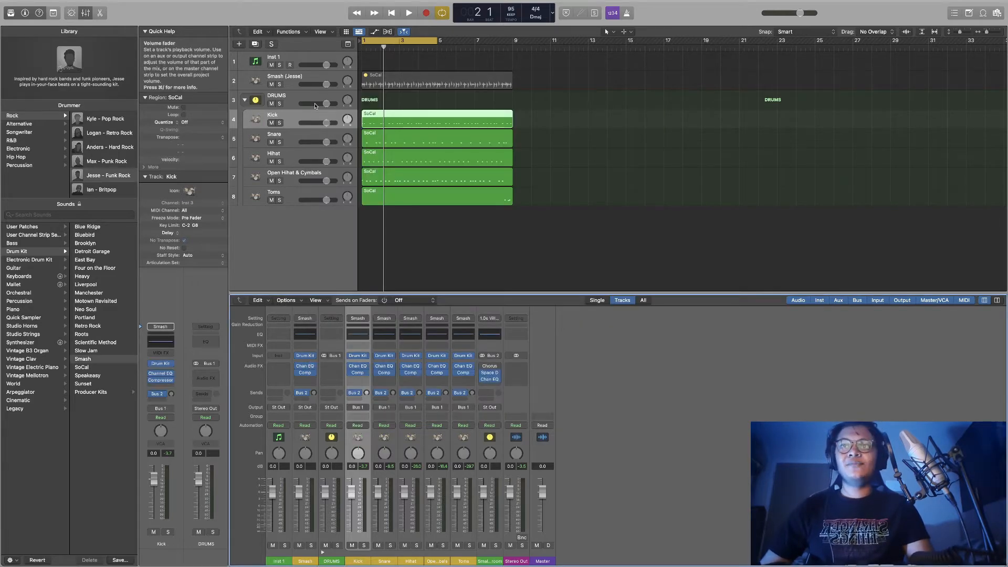
# Step: Remove the Bus 2 sends from the Kick, Snare, Hihat, Open Hihat & Cymbals and Toms tracks
pyautogui.click(361, 394)
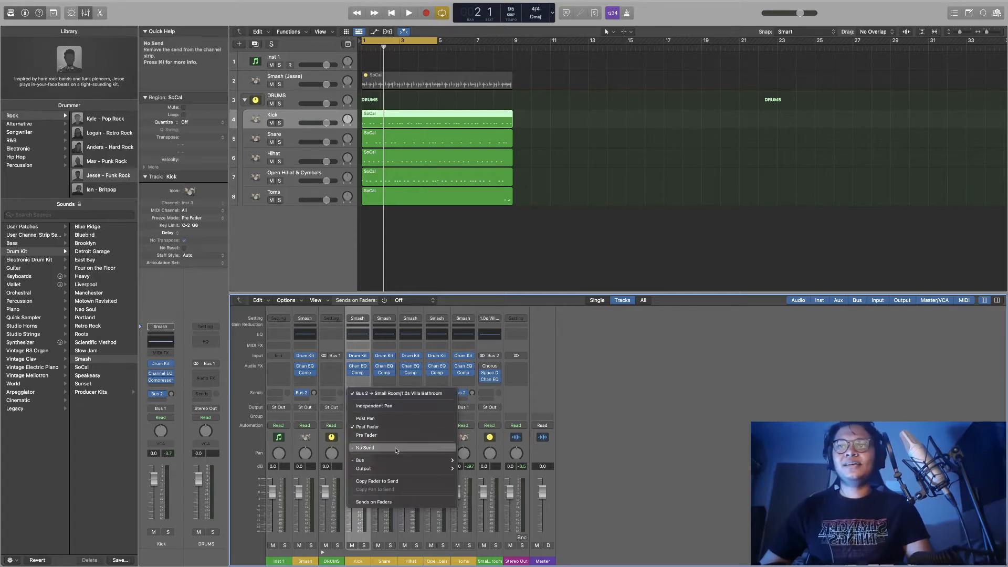
pyautogui.click(382, 394)
pyautogui.click(382, 394)
pyautogui.click(404, 447)
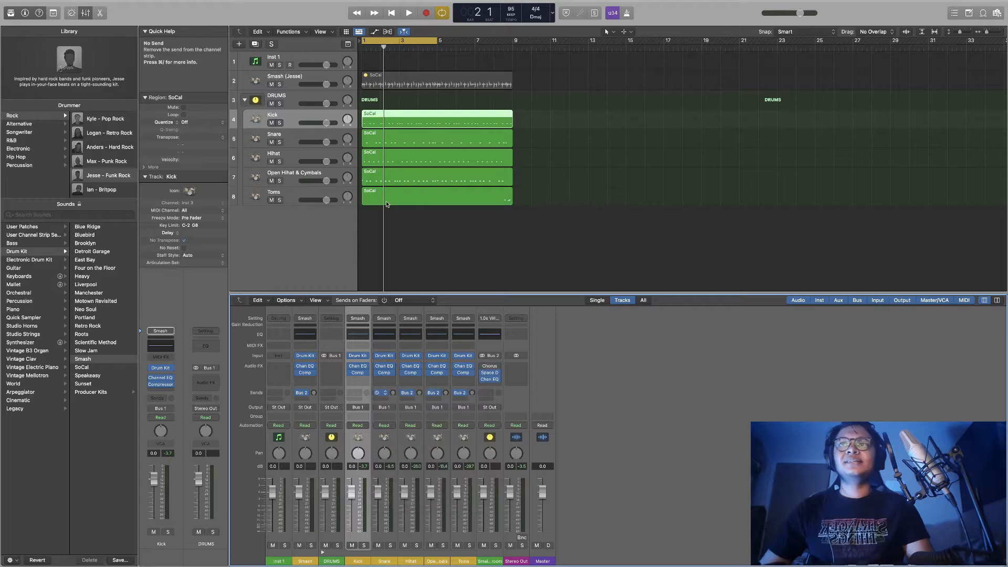
pyautogui.moveTo(542, 168); pyautogui.dragTo(505, 202)
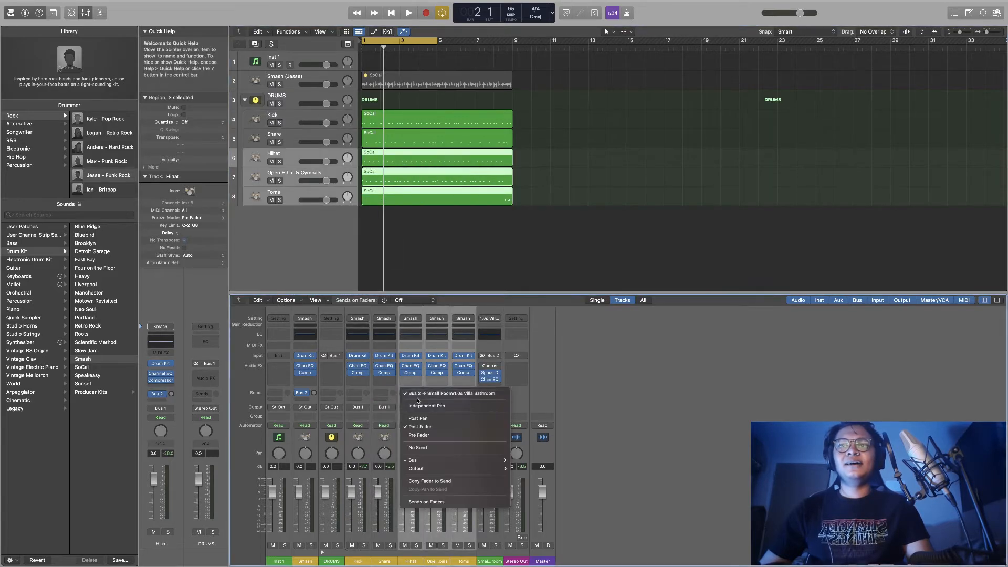
pyautogui.click(408, 393)
pyautogui.click(455, 448)
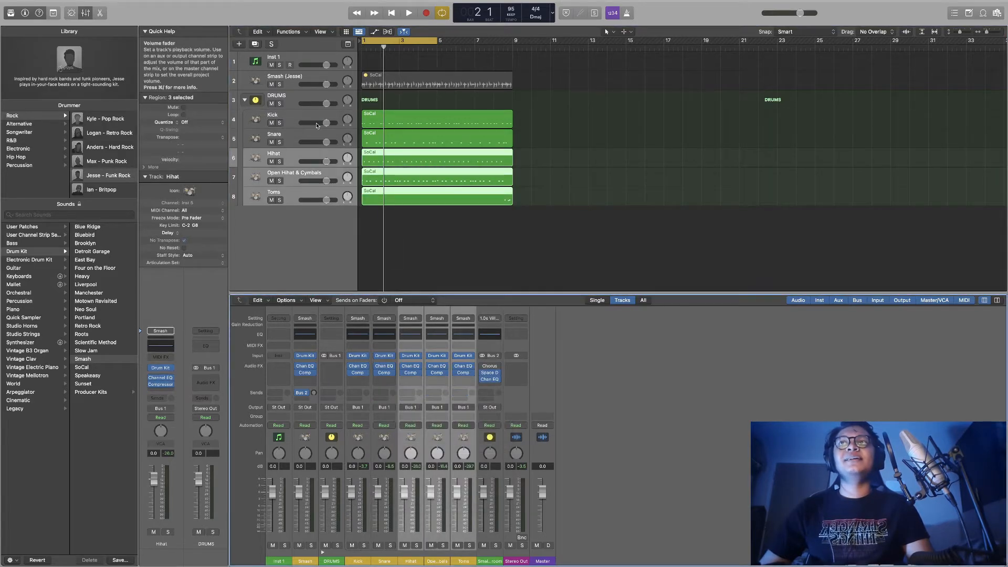
# Step: Insert a Compressor on the DRUMS stack's channel strip
pyautogui.click(293, 98)
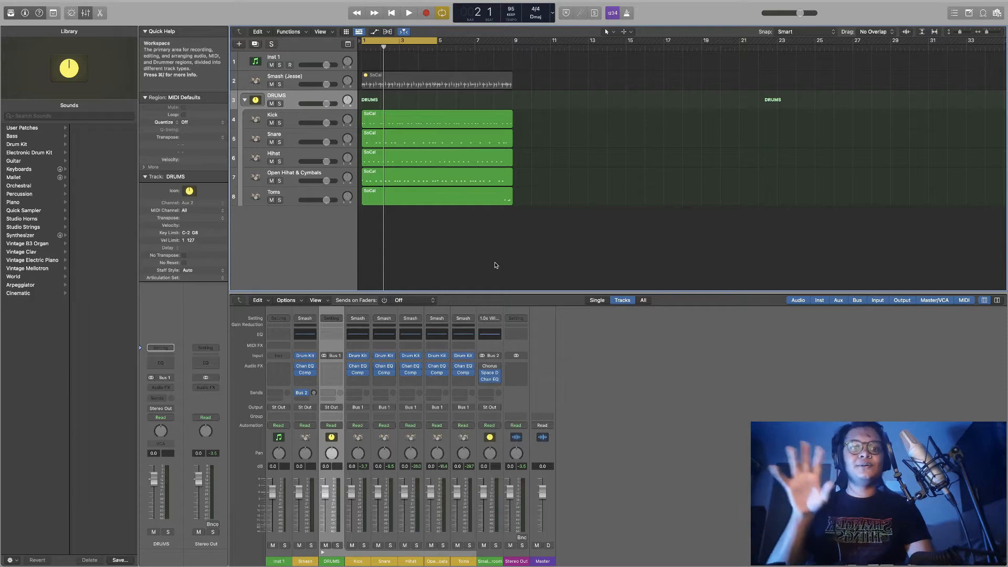
pyautogui.moveTo(507, 220); pyautogui.dragTo(421, 105)
pyautogui.click(420, 106)
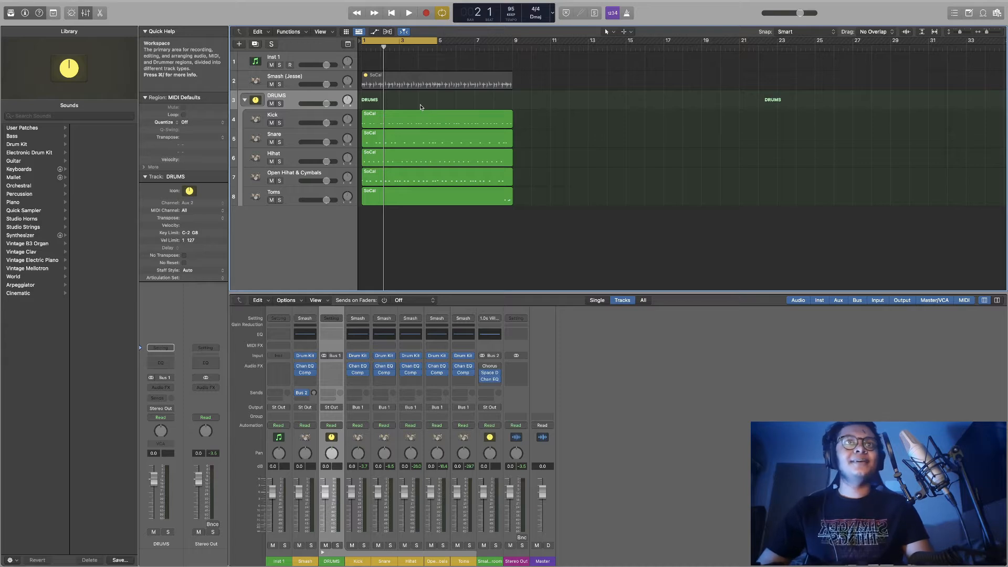
pyautogui.click(338, 374)
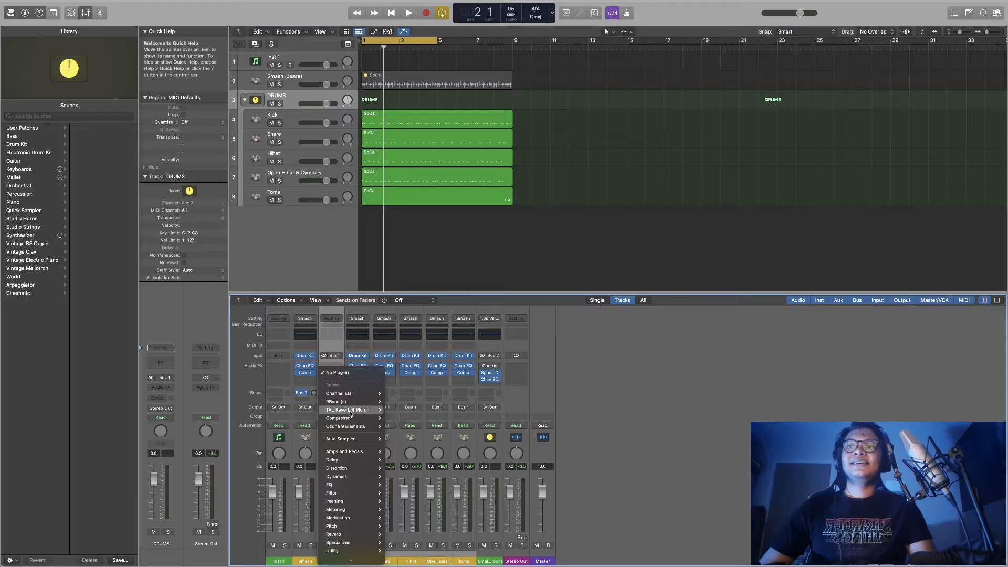
pyautogui.click(439, 394)
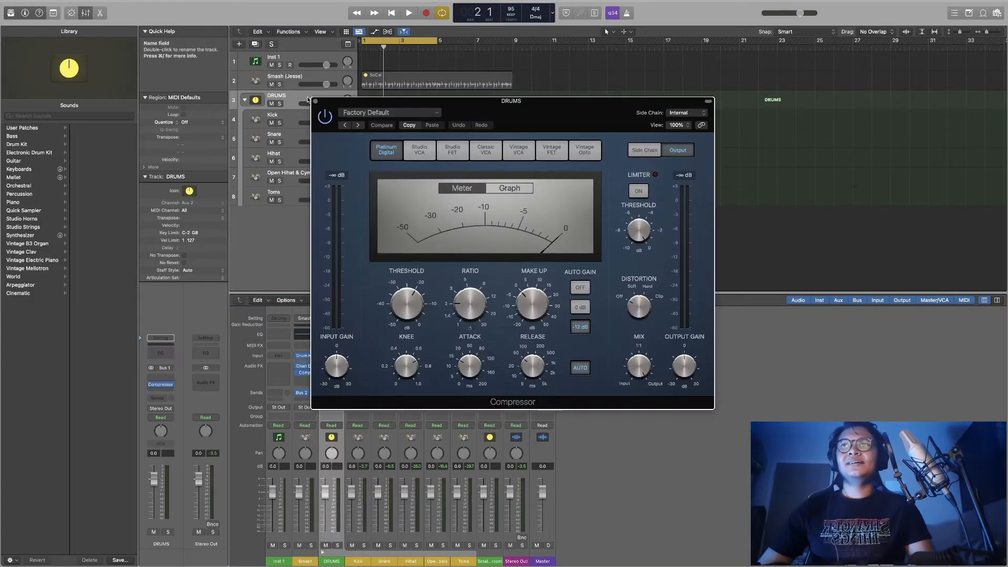
pyautogui.moveTo(405, 100); pyautogui.dragTo(465, 99)
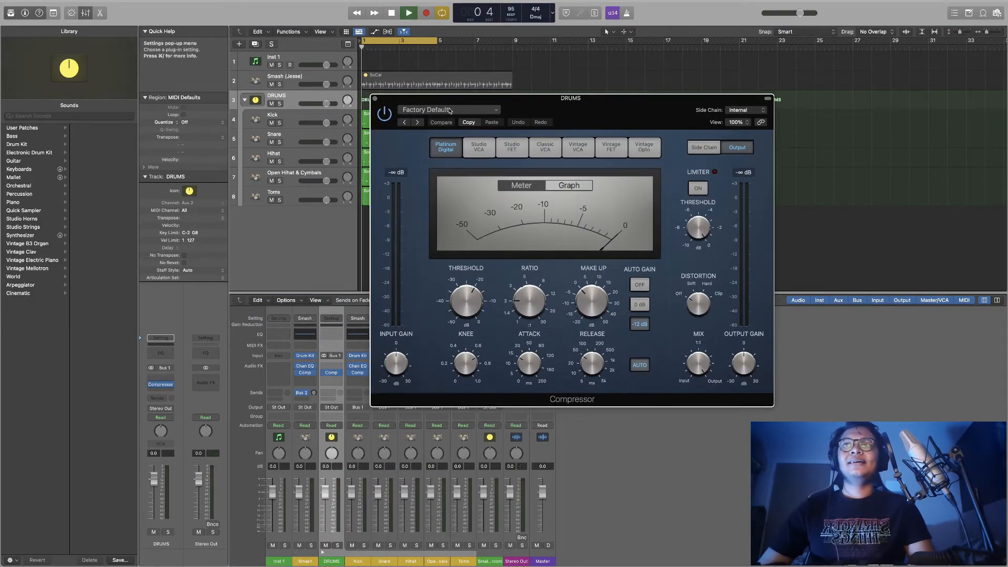
# Step: Play the drums briefly and load the FET Live Drums preset in the DRUMS compressor
pyautogui.press('space')
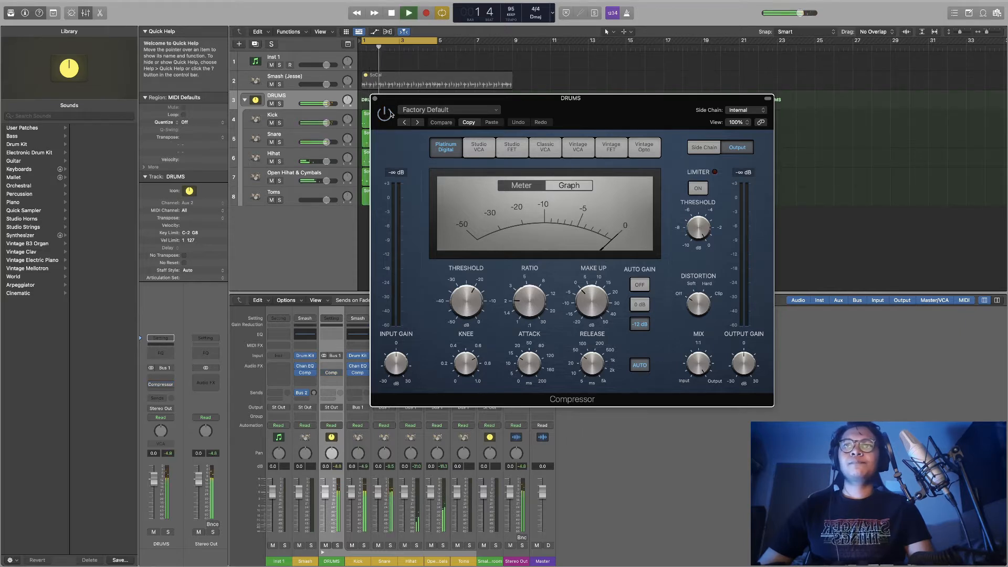
pyautogui.click(414, 111)
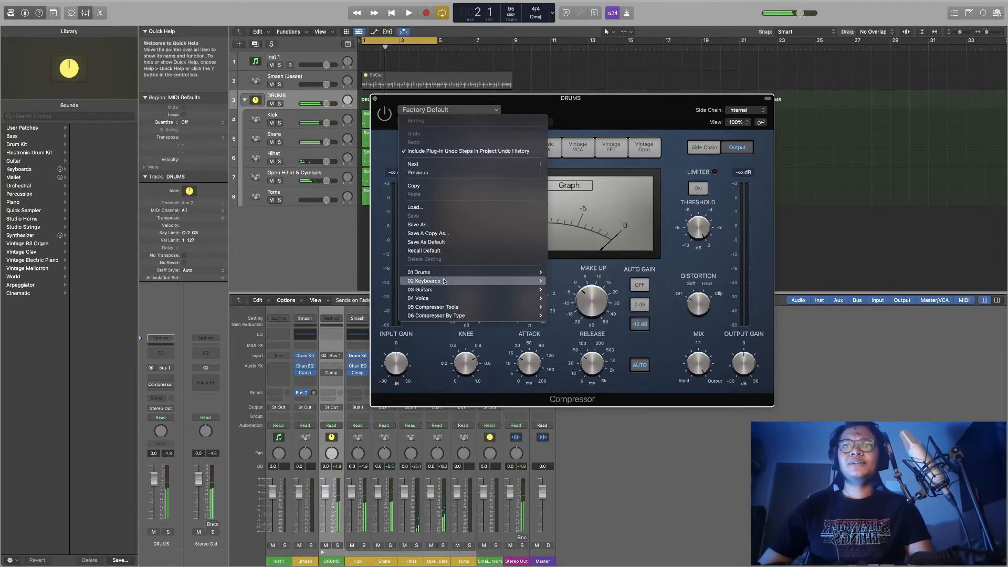
pyautogui.moveTo(520, 272)
pyautogui.click(565, 297)
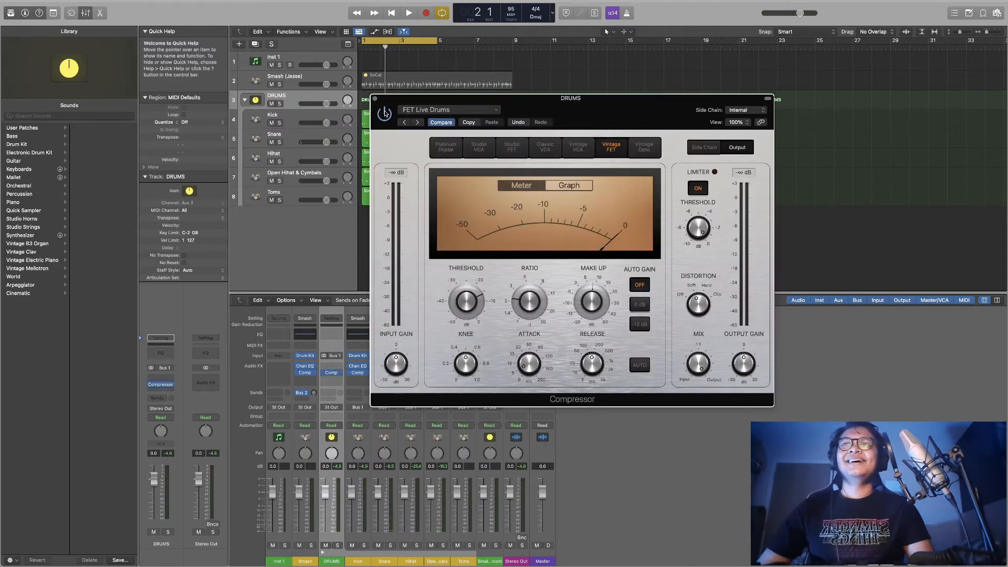
# Step: Lower the DRUMS compressor's make-up gain slightly and set the ratio to 2.8:1 while playing the loop
pyautogui.press('space')
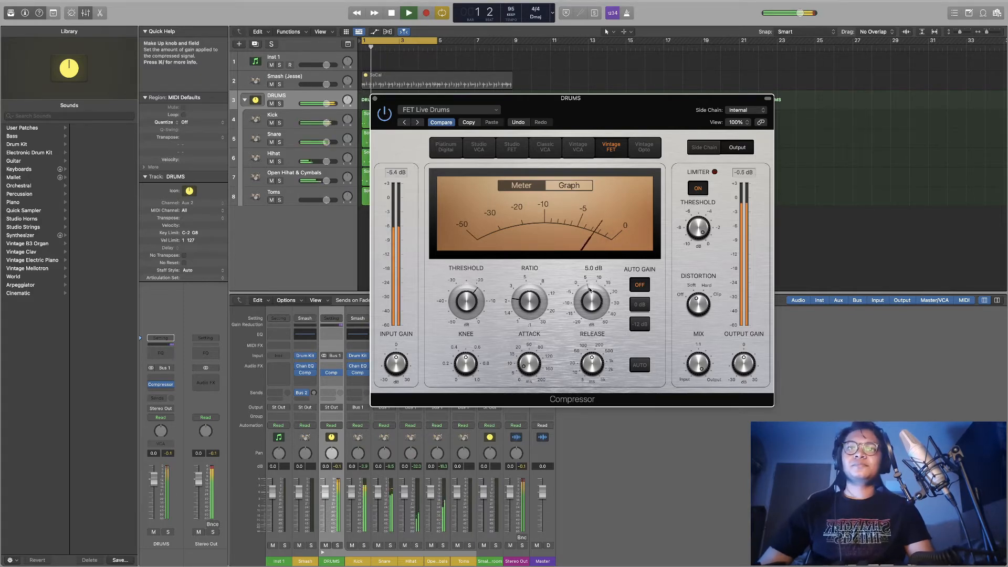
pyautogui.moveTo(589, 290); pyautogui.dragTo(587, 292)
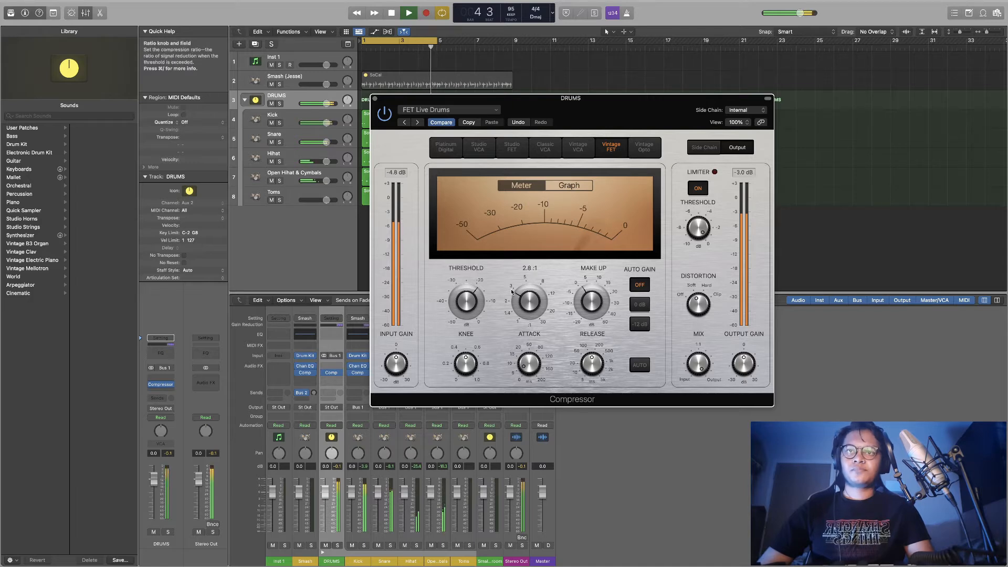
pyautogui.press('space')
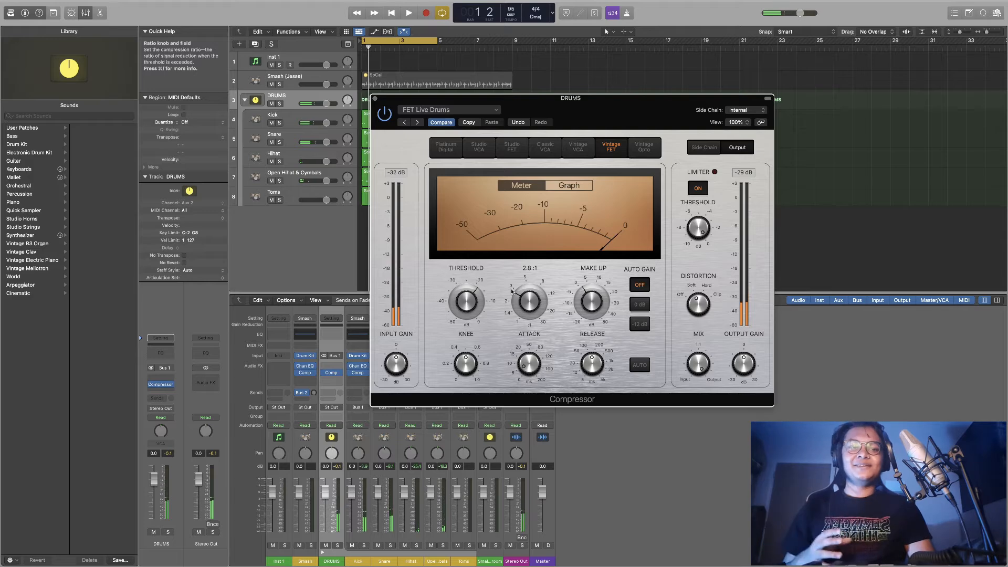
pyautogui.click(376, 100)
# Step: In the Kick's Channel EQ, boost 124 Hz and 2180 Hz by 3.8 dB each and the 6500 Hz high shelf by 13.3 dB
pyautogui.click(358, 366)
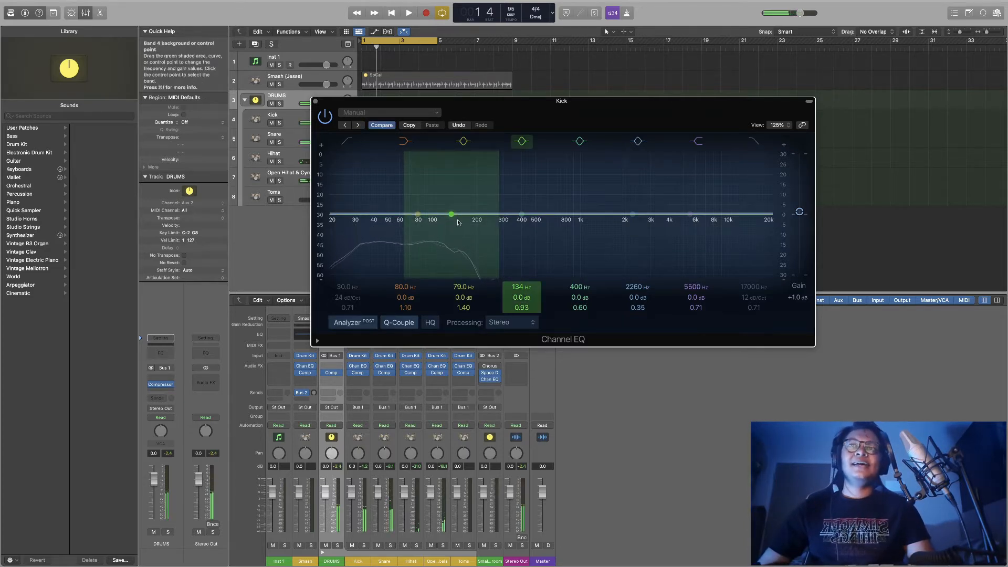
pyautogui.moveTo(453, 211); pyautogui.dragTo(412, 210)
pyautogui.click(444, 203)
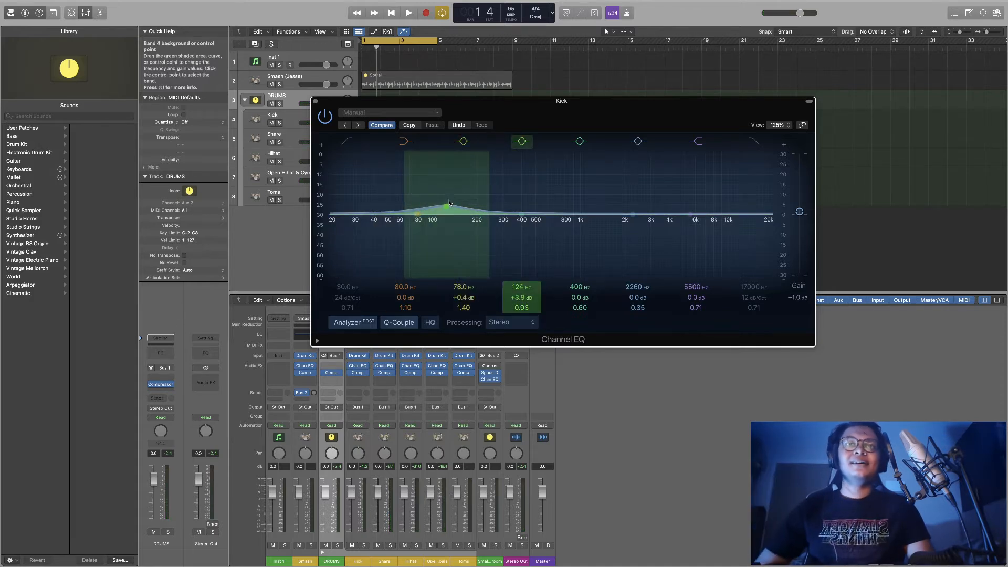
pyautogui.click(634, 203)
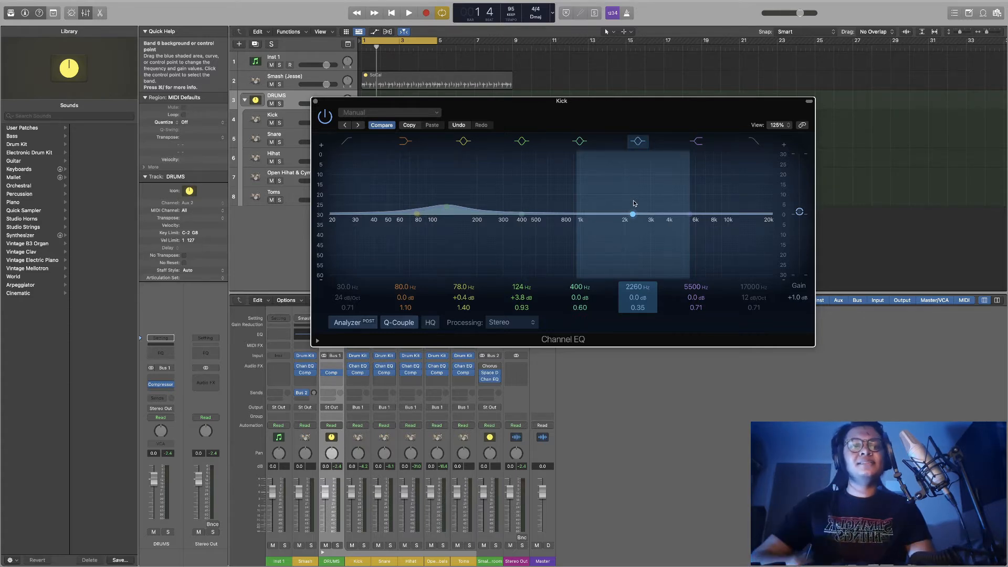
pyautogui.moveTo(634, 203)
pyautogui.mouseDown()
pyautogui.moveTo(632, 193)
pyautogui.moveTo(692, 165)
pyautogui.moveTo(640, 194)
pyautogui.mouseUp()
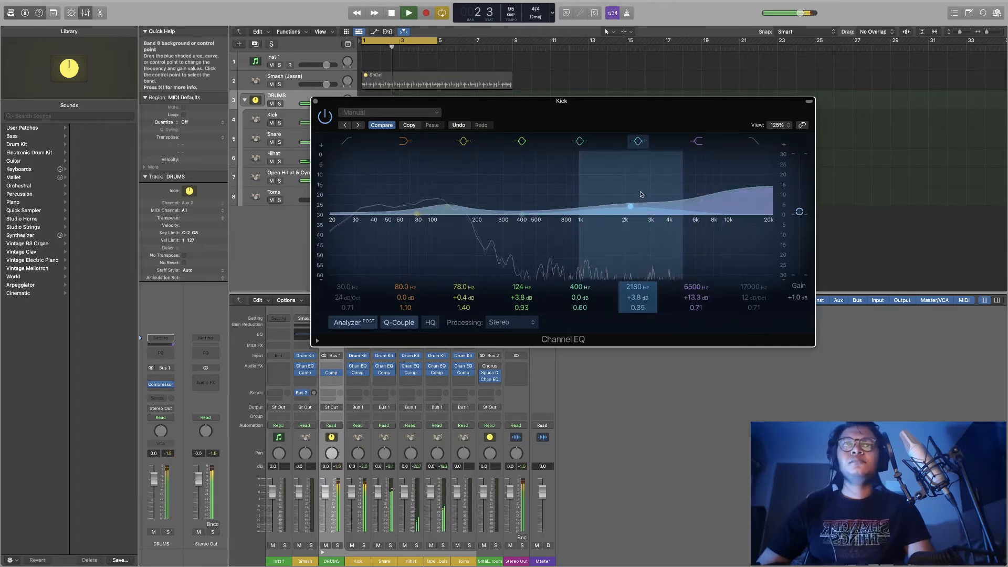
pyautogui.click(318, 102)
pyautogui.press('space')
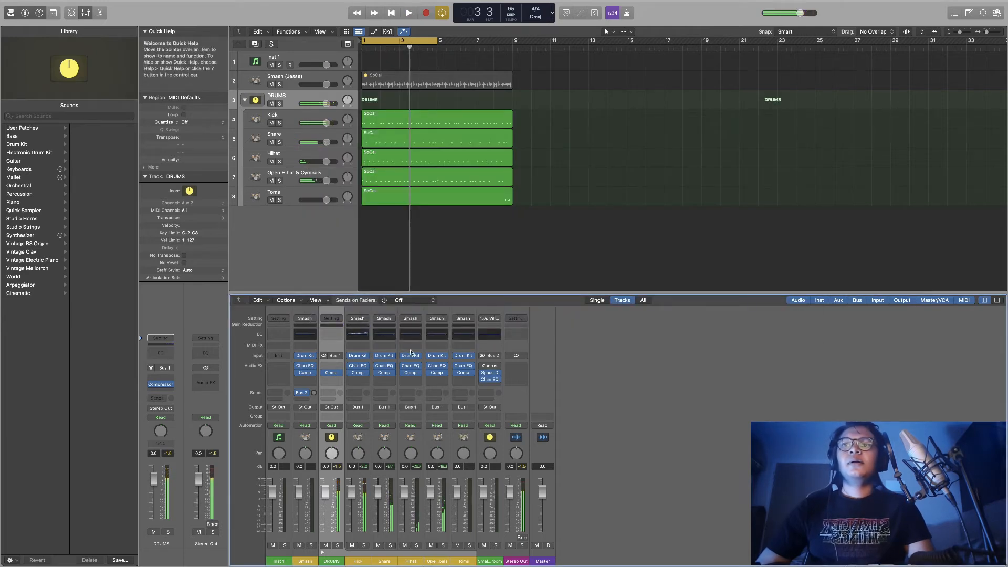
# Step: Add the RBass plug-in after the compressor on the Kick track
pyautogui.click(367, 379)
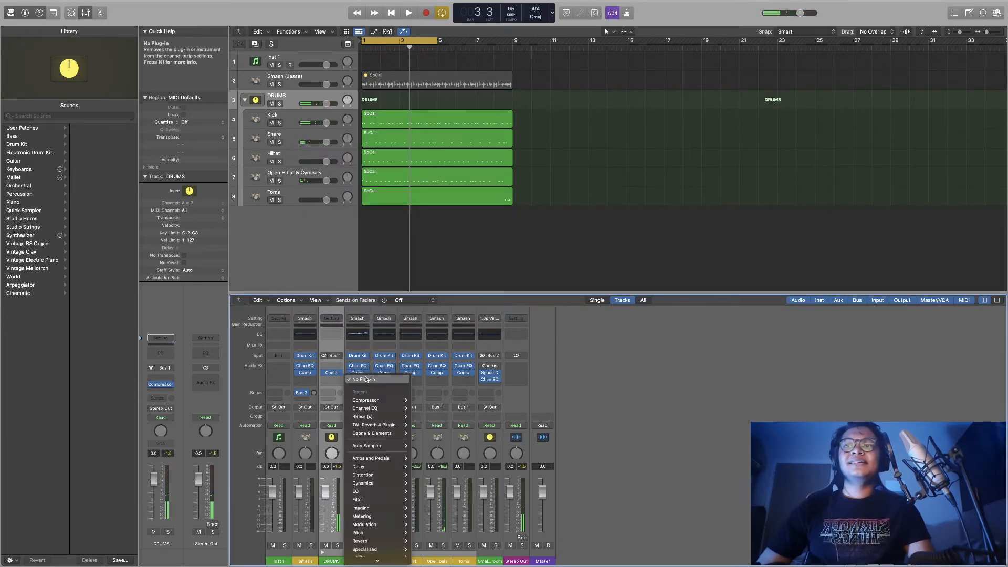
pyautogui.click(420, 418)
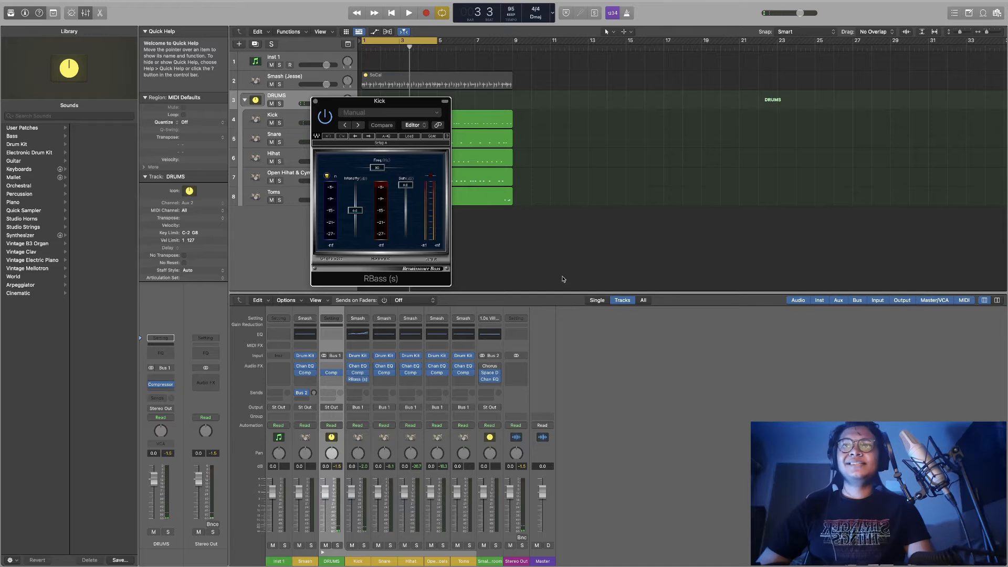
pyautogui.moveTo(410, 111); pyautogui.dragTo(728, 104)
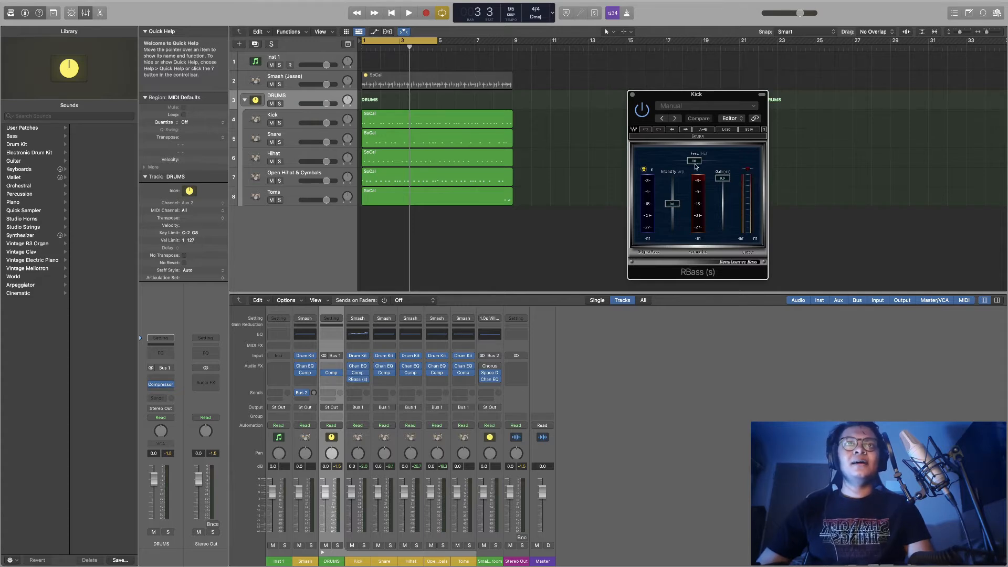
# Step: Lower the frequency and intensity of RBass on the Kick while listening to the loop
pyautogui.press('space')
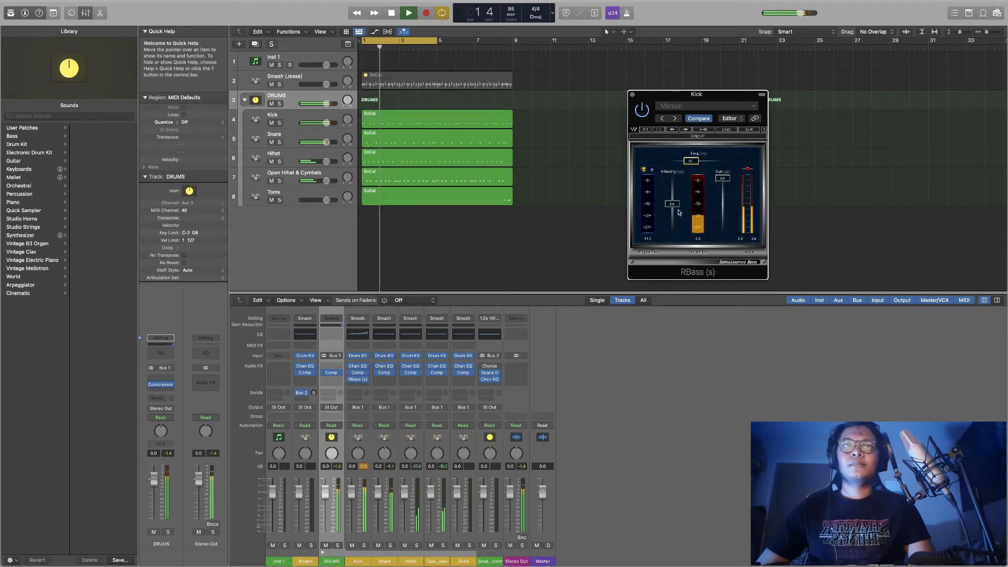
pyautogui.press('space')
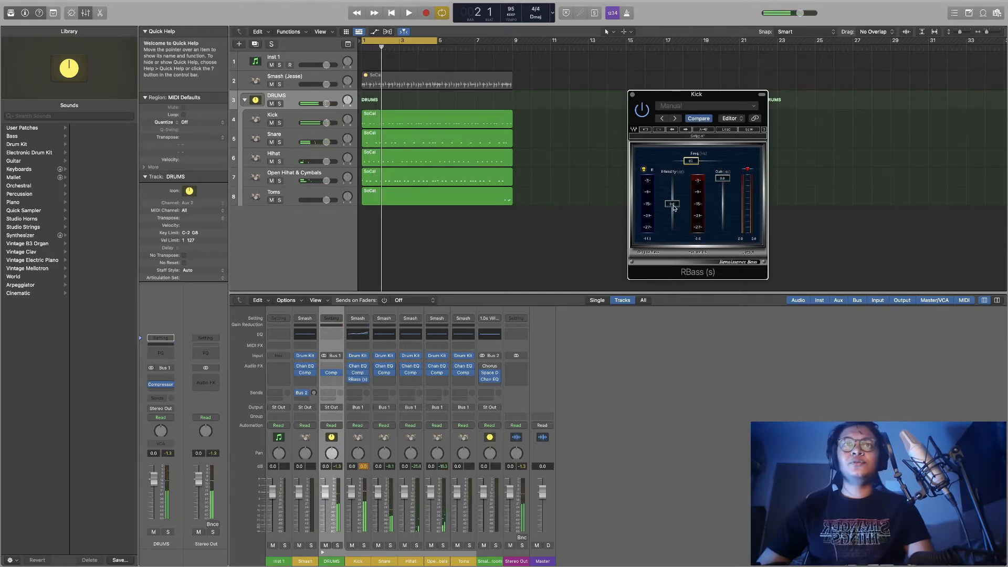
pyautogui.press('space')
pyautogui.moveTo(674, 208); pyautogui.dragTo(674, 214)
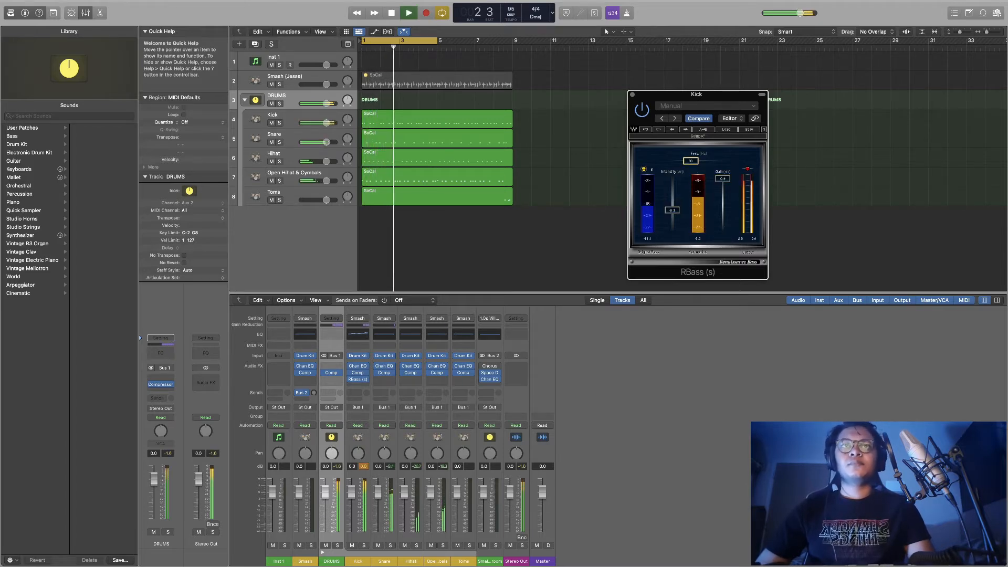
pyautogui.click(633, 97)
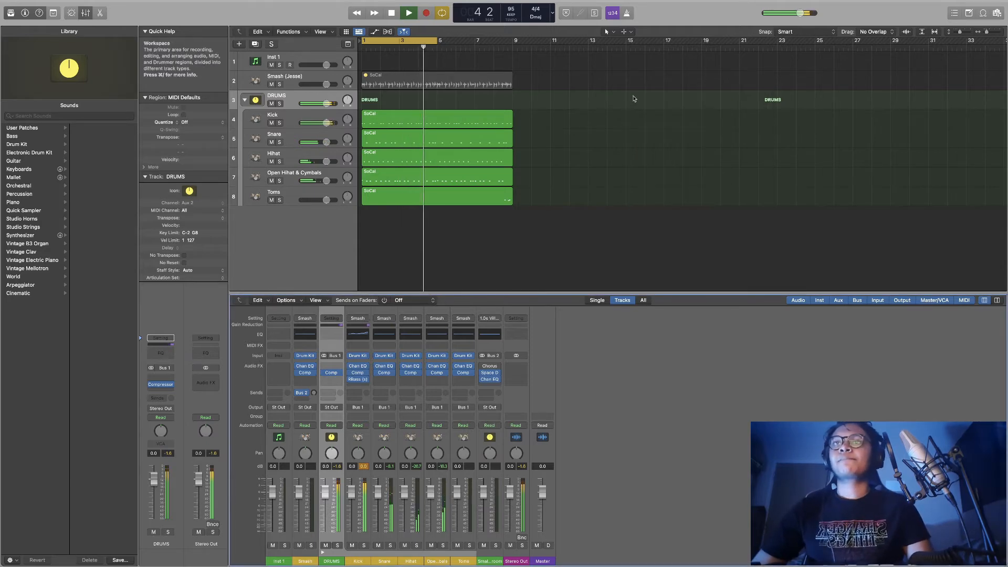
# Step: Switch the Snare track's drum in Drum Kit Designer to the Brooklyn 2 snare
pyautogui.click(278, 137)
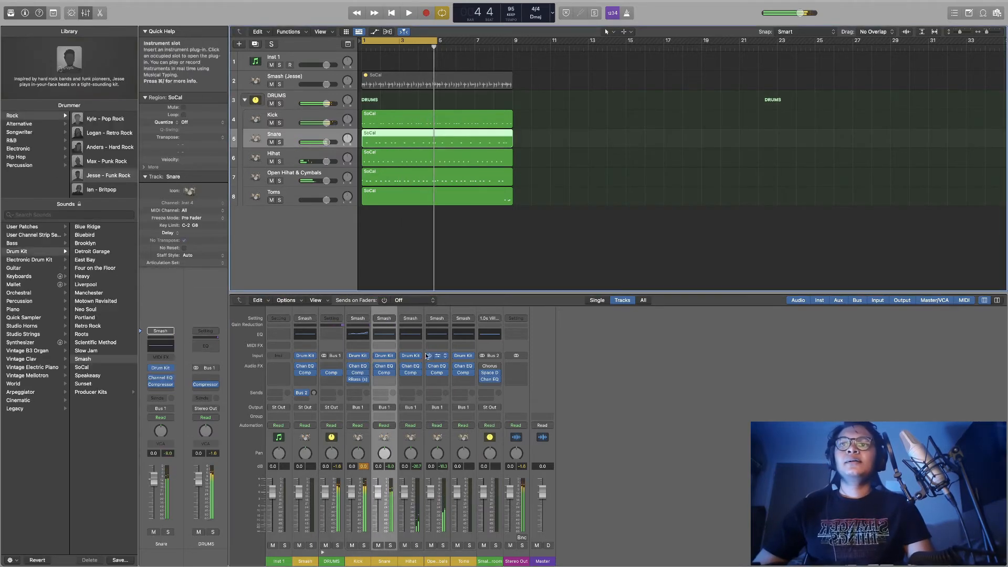
pyautogui.click(383, 355)
pyautogui.moveTo(544, 125); pyautogui.dragTo(765, 123)
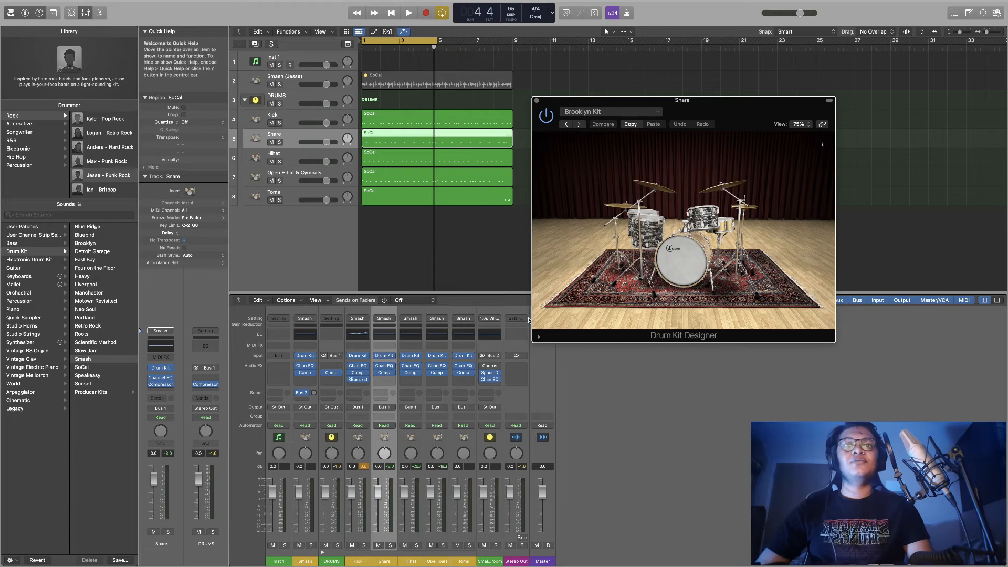
pyautogui.click(711, 223)
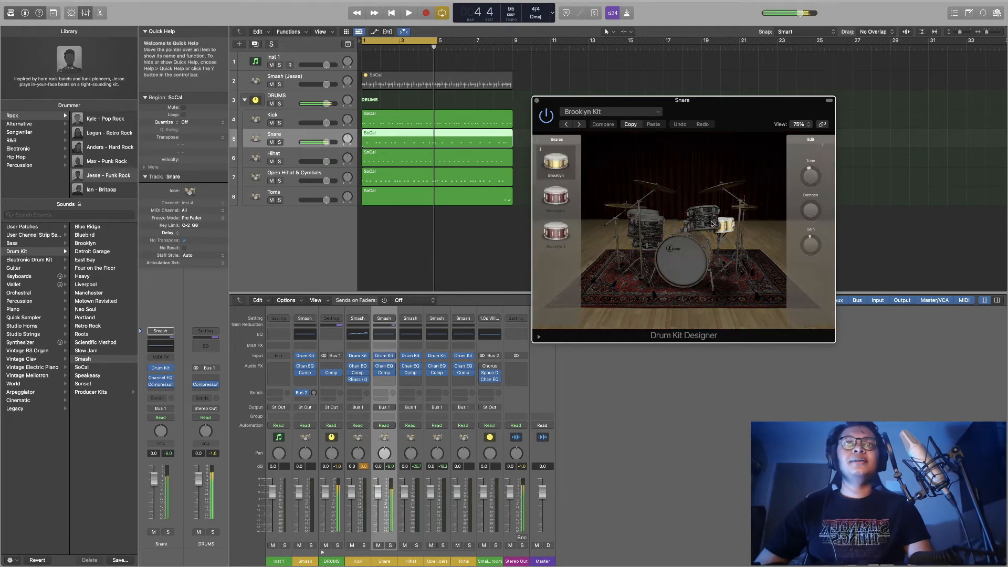
pyautogui.click(550, 198)
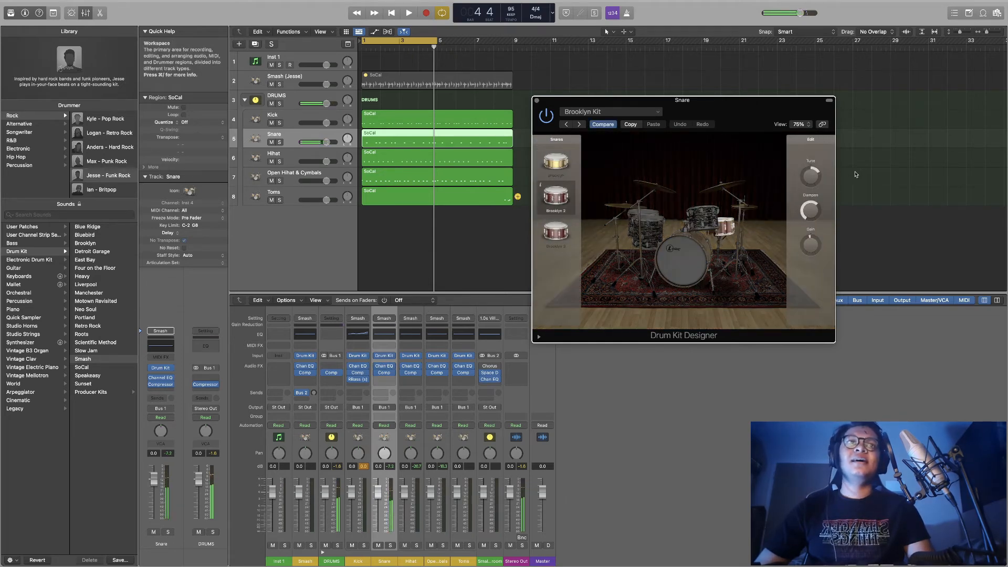
# Step: Reduce the Brooklyn 2 snare's dampening and play the loop to hear the snare
pyautogui.moveTo(810, 247)
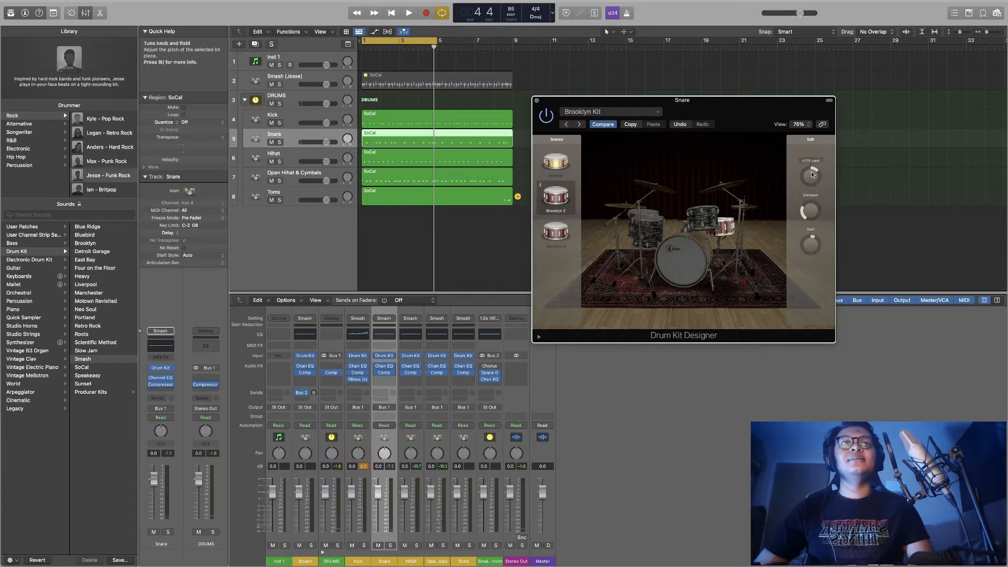
pyautogui.click(536, 100)
pyautogui.press('space')
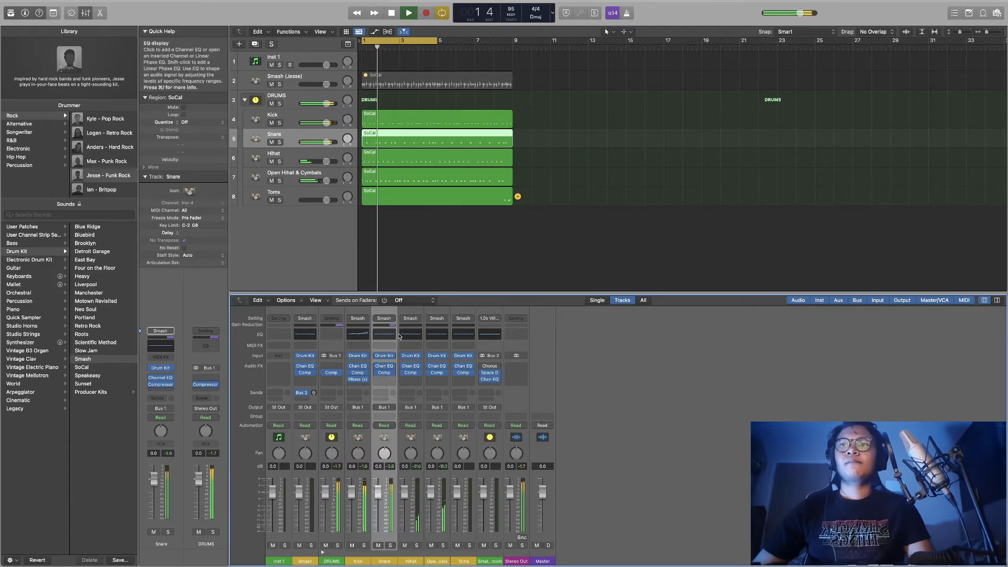
# Step: Boost the Snare track's Channel EQ by 13.2 dB at 174 Hz while listening to the loop
pyautogui.press('space')
pyautogui.click(384, 336)
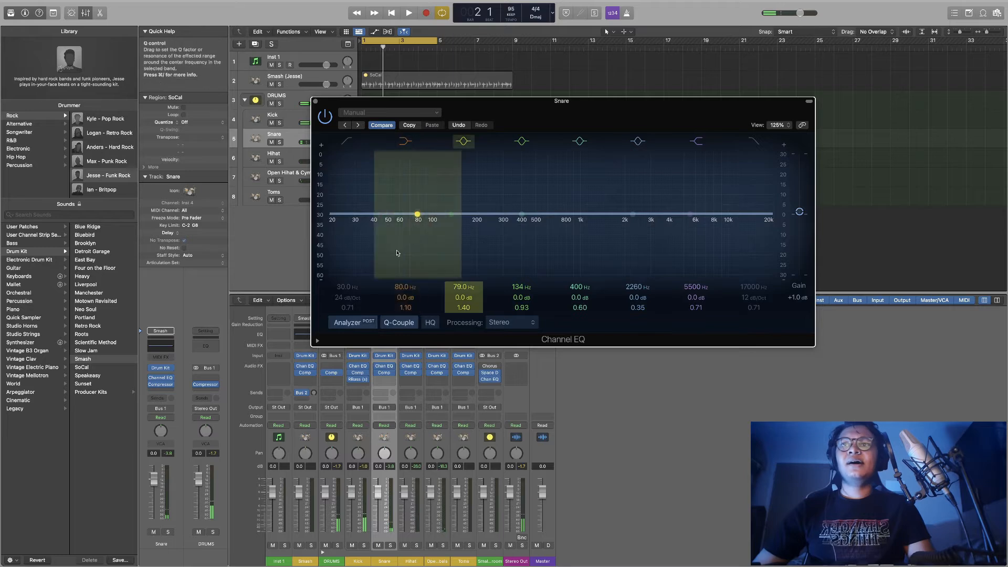
pyautogui.press('space')
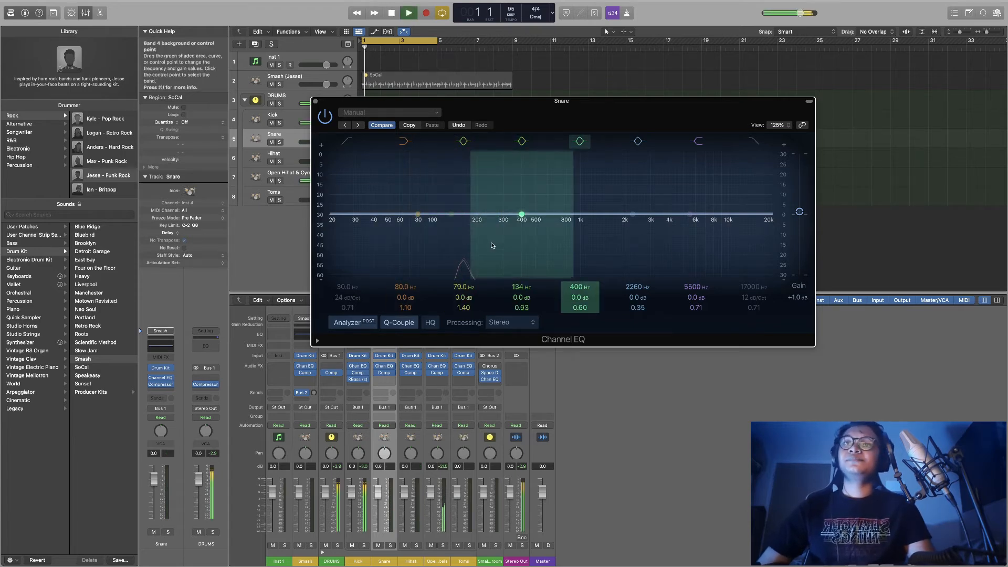
pyautogui.moveTo(517, 215); pyautogui.dragTo(478, 190)
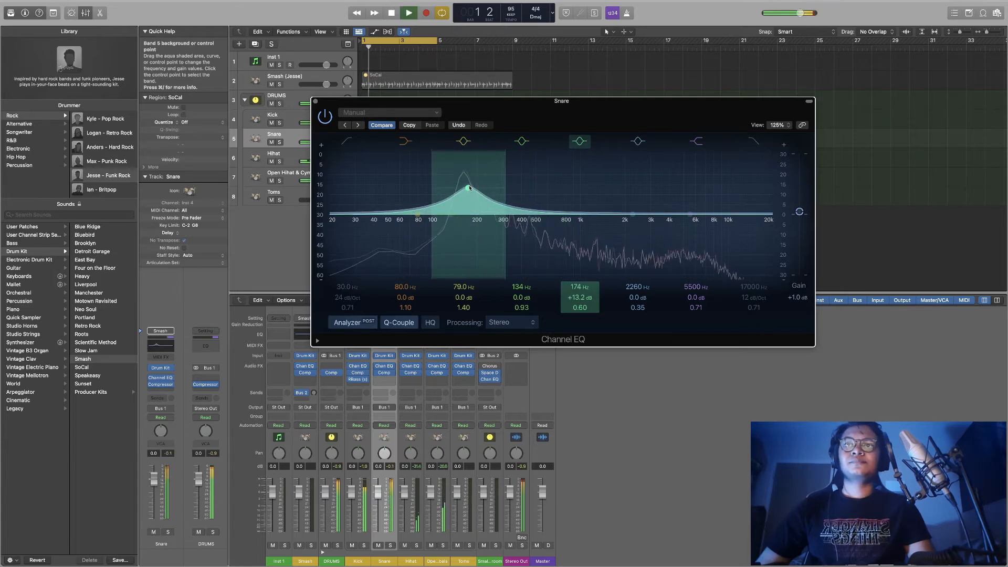
pyautogui.press('space')
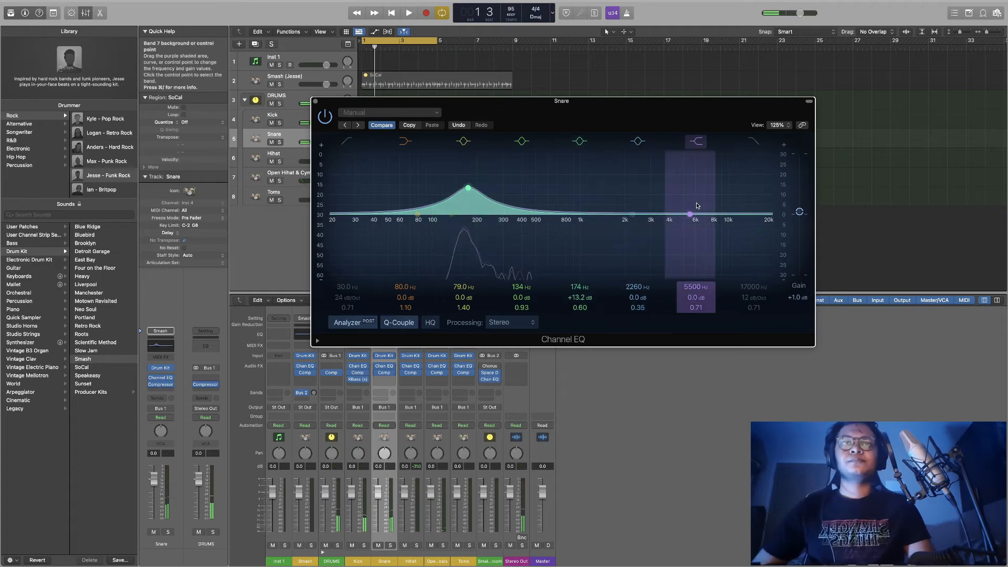
# Step: Shape the Snare EQ with a 91.5 Hz low cut, +10.3 dB at 170 Hz, -5.7 dB at 2340 Hz and a +10.0 dB shelf at 5950 Hz
pyautogui.press('space')
pyautogui.moveTo(689, 214); pyautogui.dragTo(646, 212)
pyautogui.moveTo(477, 193); pyautogui.dragTo(475, 200)
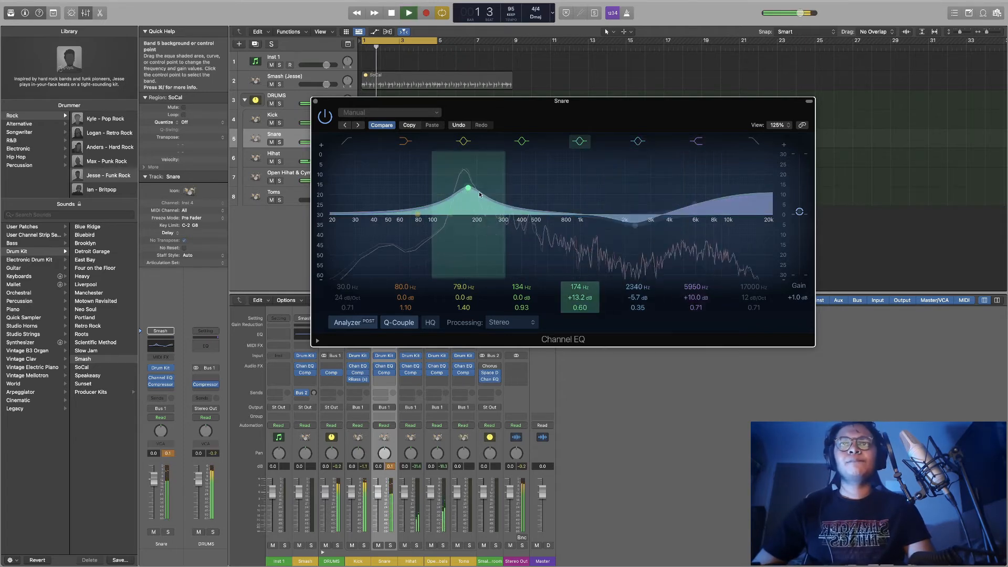
pyautogui.click(344, 140)
pyautogui.moveTo(347, 288); pyautogui.dragTo(347, 263)
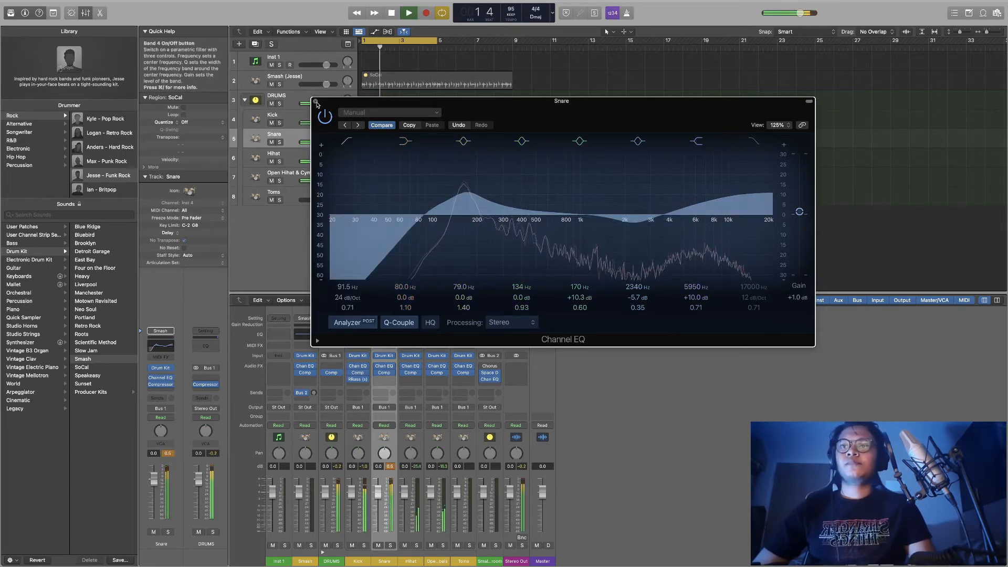
# Step: Stop playback, lower the Snare track's volume to -1.2 dB, and close its equalizer after resetting the peak level
pyautogui.press('space')
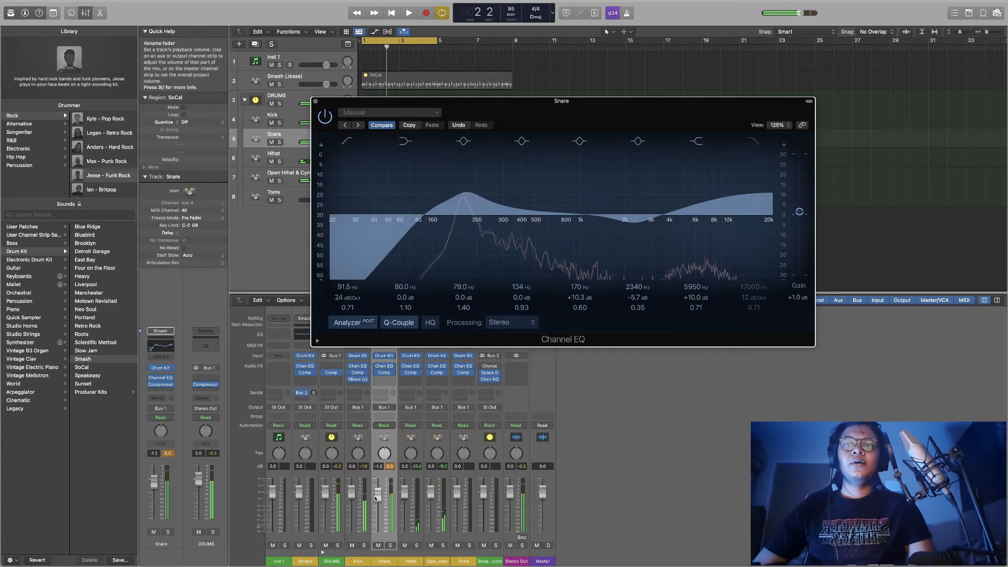
pyautogui.moveTo(379, 492); pyautogui.dragTo(378, 494)
pyautogui.click(391, 467)
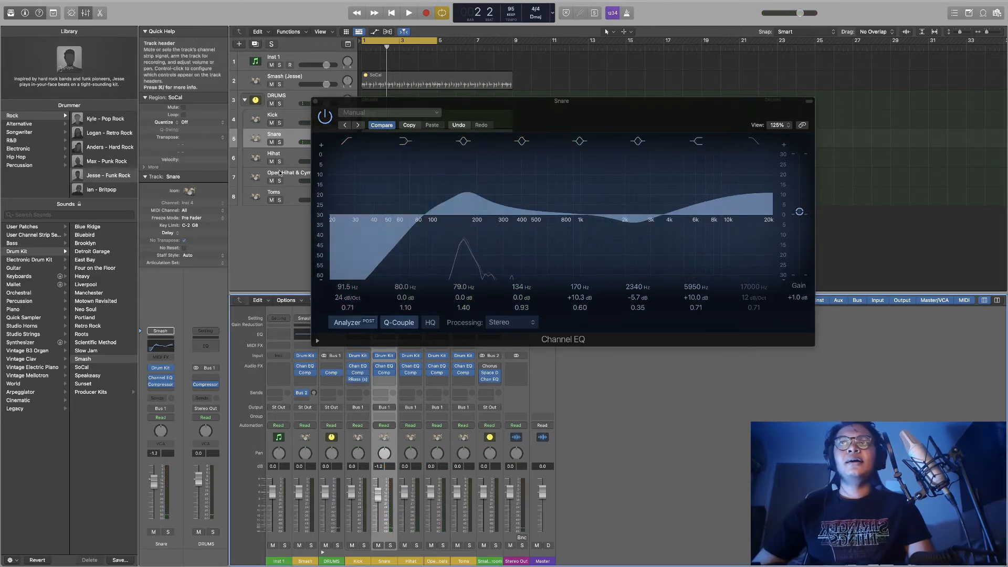
pyautogui.click(316, 102)
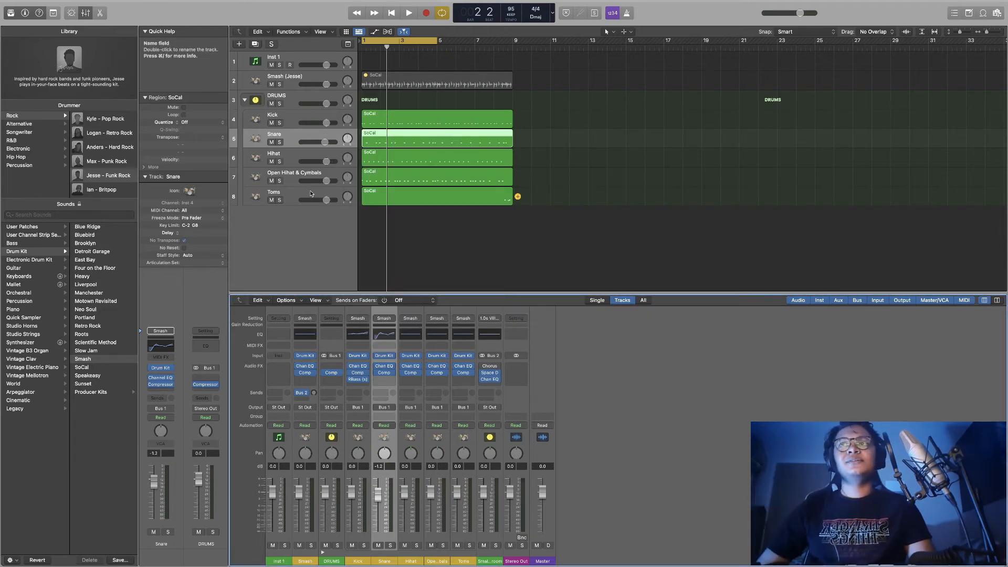
# Step: Raise the high shelf in the Hihat track's Channel EQ to +3.2 dB at 4500 Hz and clear the region selection
pyautogui.click(303, 176)
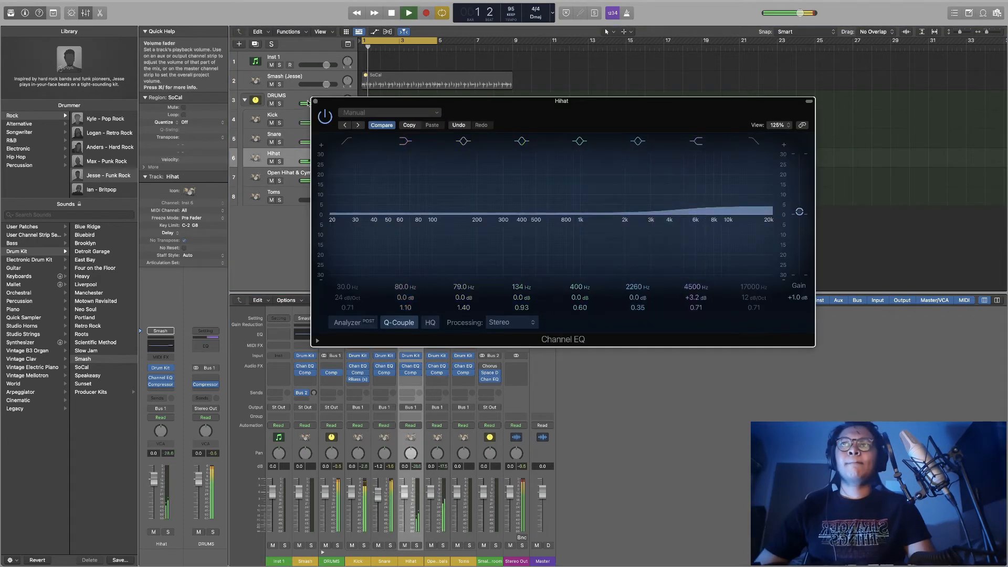
pyautogui.click(316, 101)
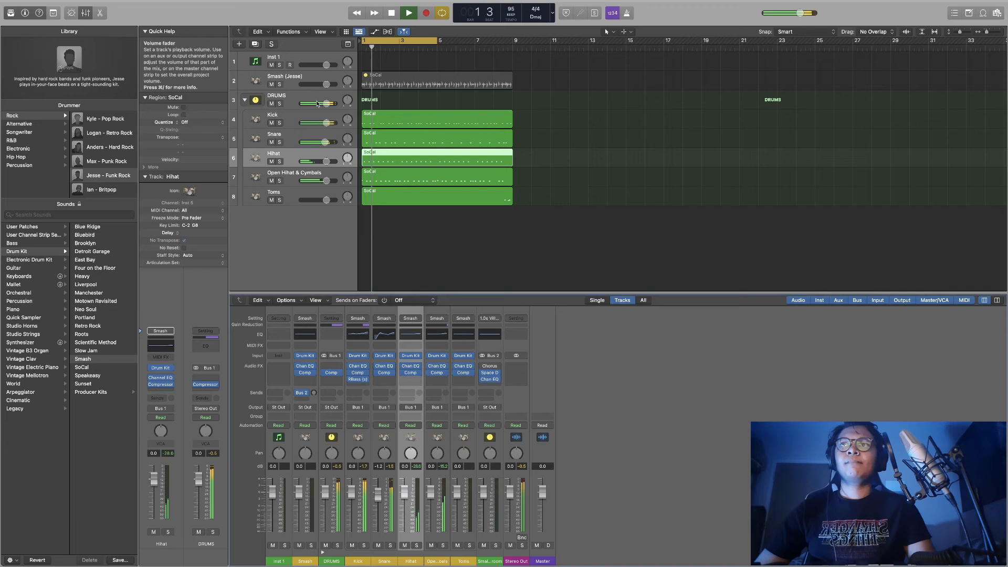
pyautogui.click(569, 170)
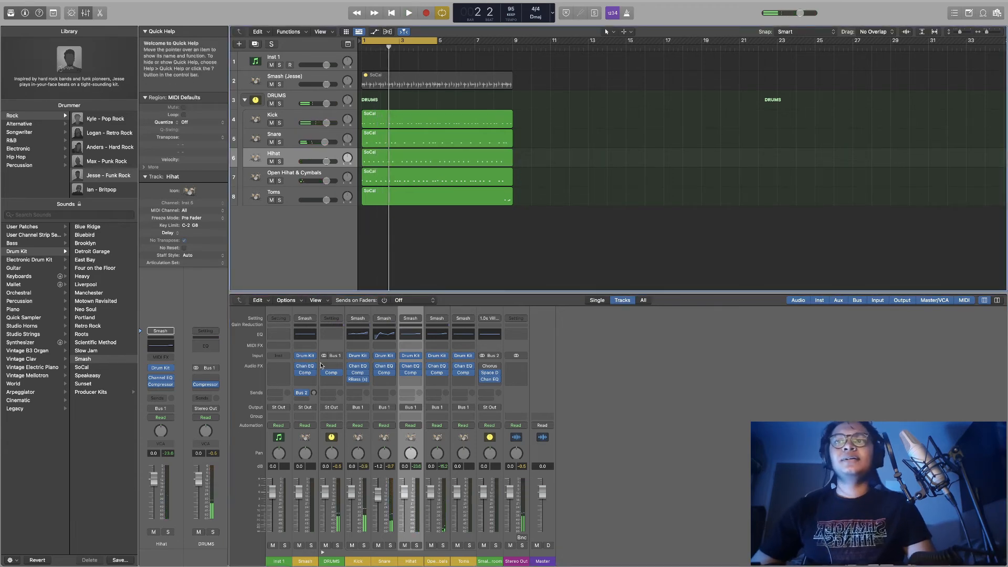
# Step: Add a Channel EQ to the DRUMS stack with +2.6 dB at 171 Hz, -2.1 dB at 1210 Hz, +2.9 dB at 3300 Hz and +3.3 dB at 7600 Hz
pyautogui.click(336, 340)
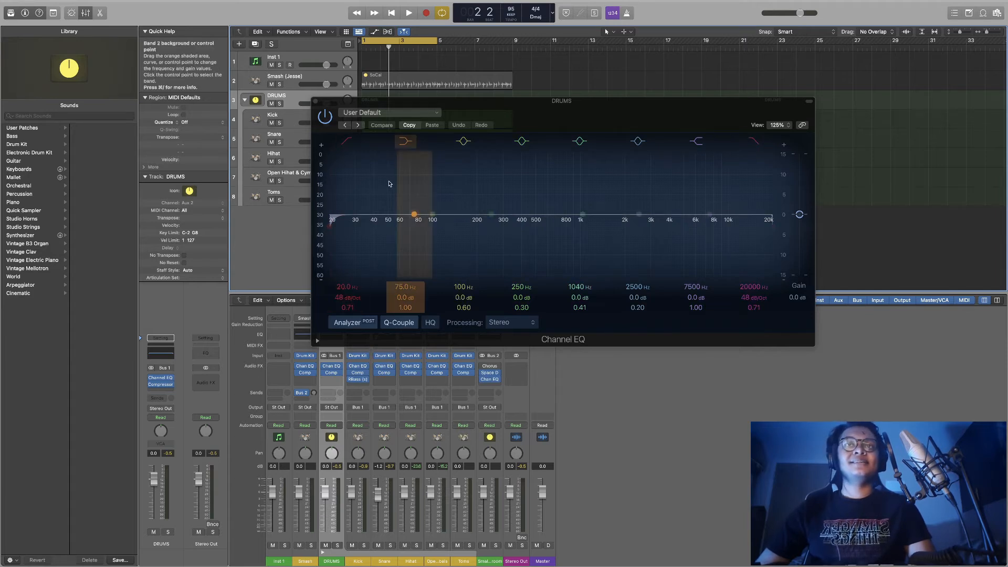
pyautogui.moveTo(441, 187); pyautogui.dragTo(474, 176)
pyautogui.moveTo(605, 191); pyautogui.dragTo(576, 209)
pyautogui.moveTo(647, 204); pyautogui.dragTo(695, 183)
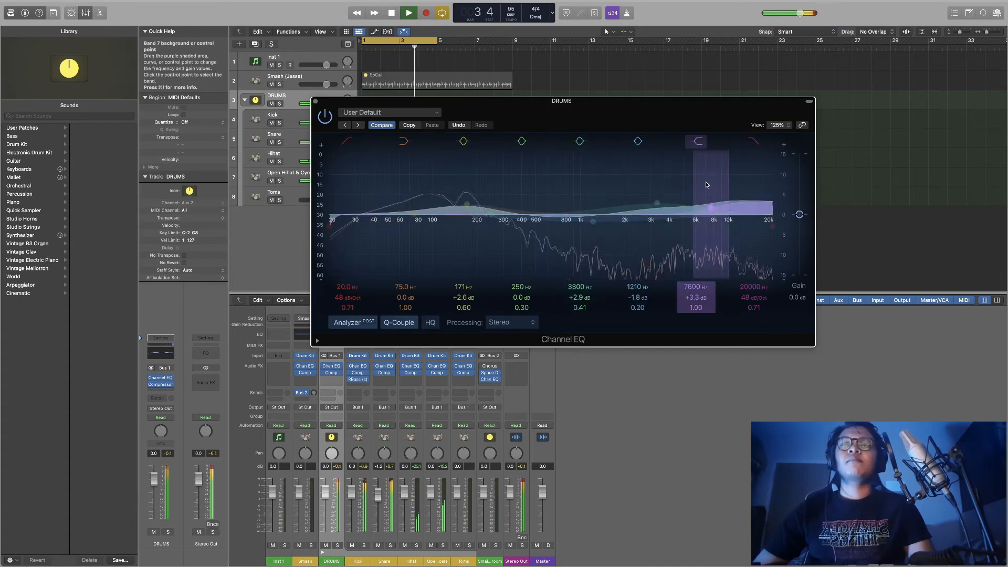
pyautogui.moveTo(604, 217); pyautogui.dragTo(604, 219)
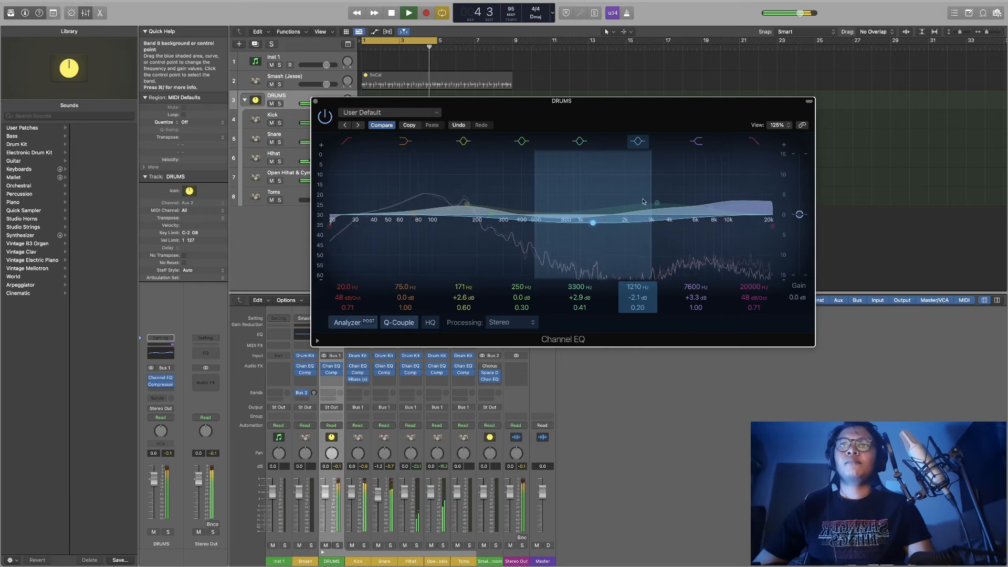
pyautogui.press('space')
pyautogui.click(315, 101)
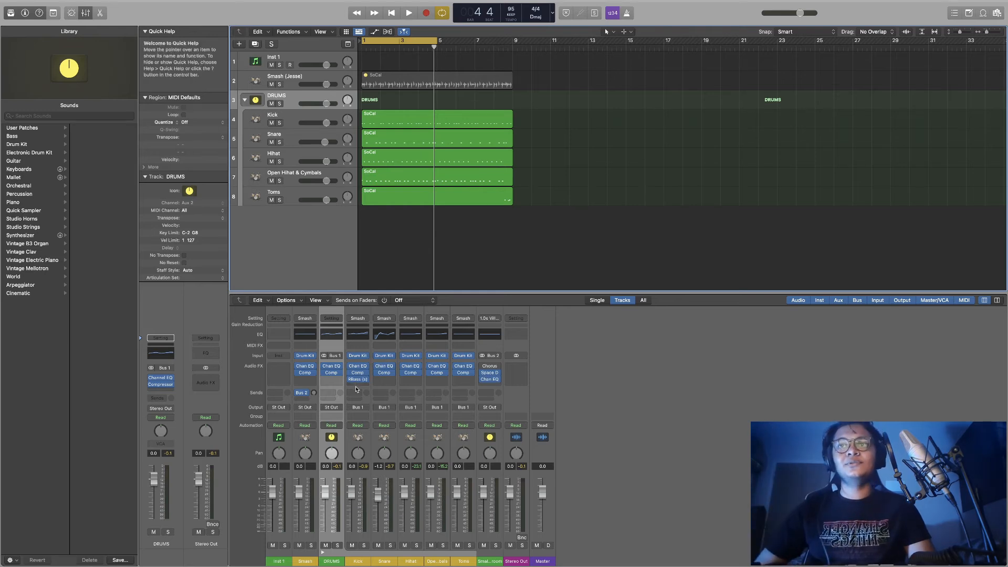
# Step: Insert the Couture plug-in after RBass on the Kick track
pyautogui.click(355, 388)
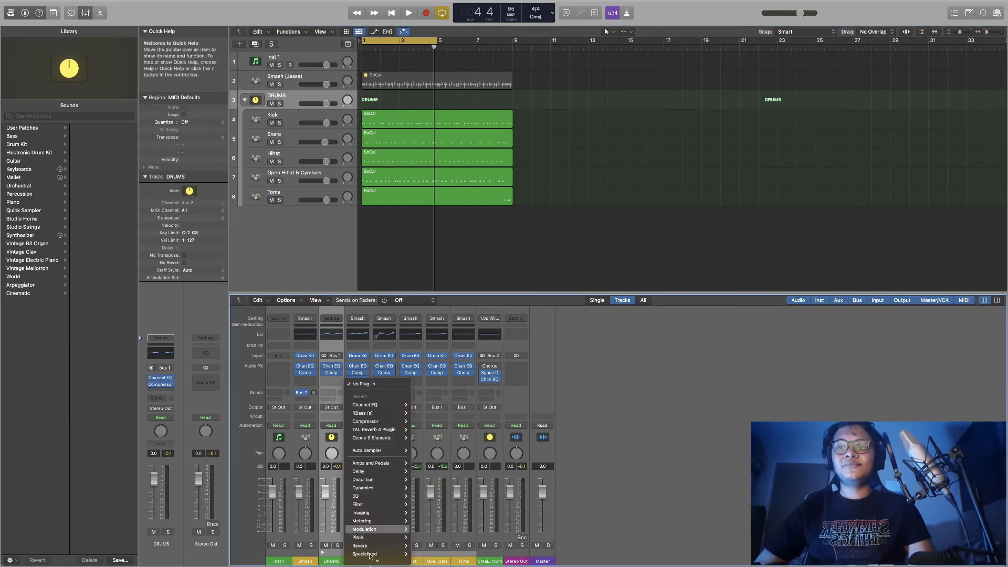
pyautogui.moveTo(370, 558)
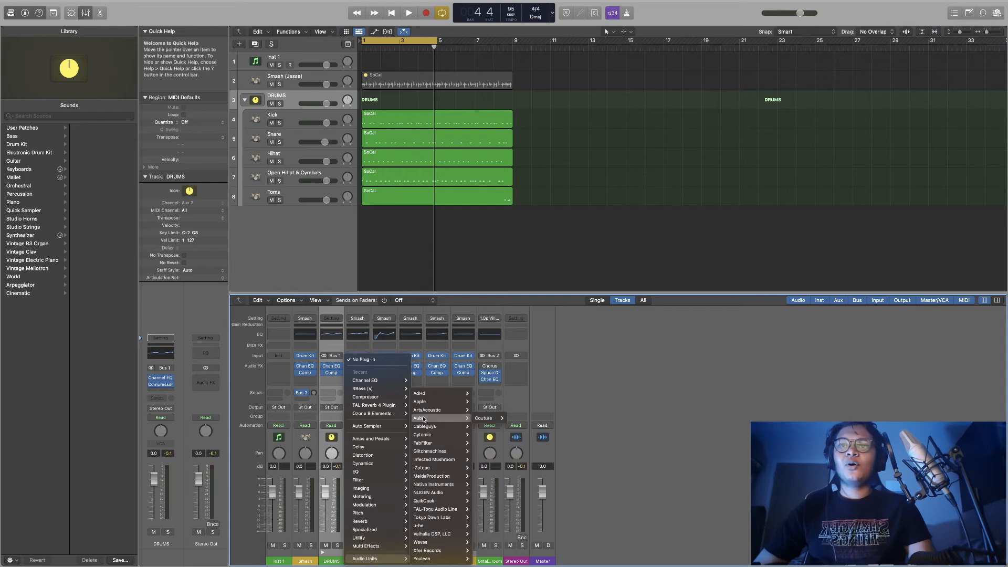
pyautogui.click(517, 418)
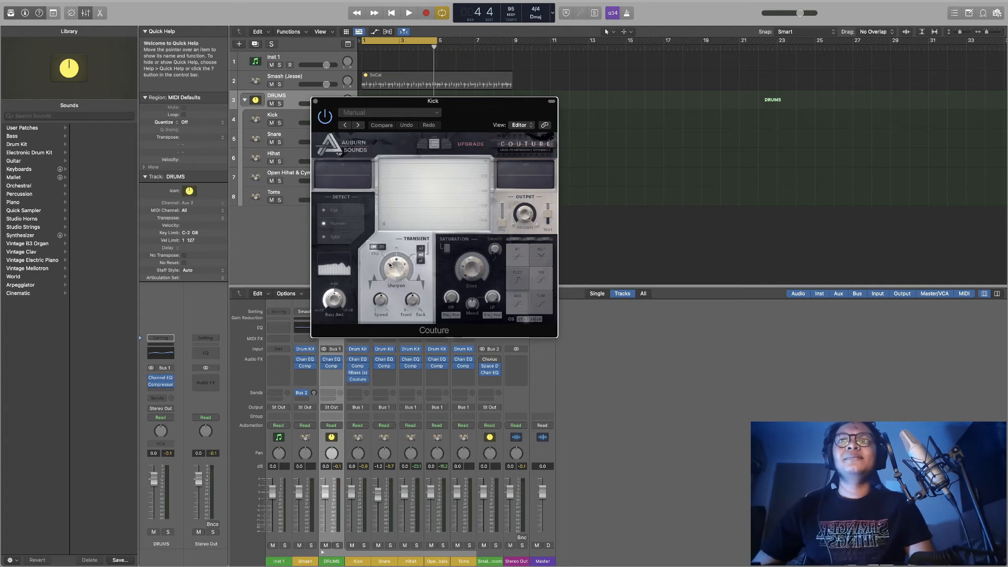
# Step: Increase Couture's Sharpen amount on the Kick while playing the loop, and close the plug-in
pyautogui.press('space')
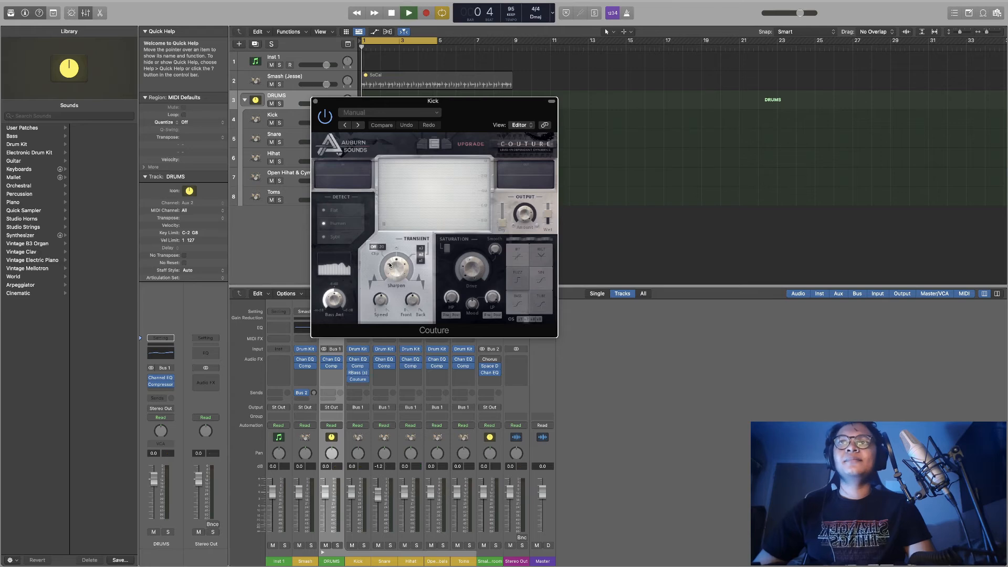
pyautogui.moveTo(390, 265); pyautogui.dragTo(391, 231)
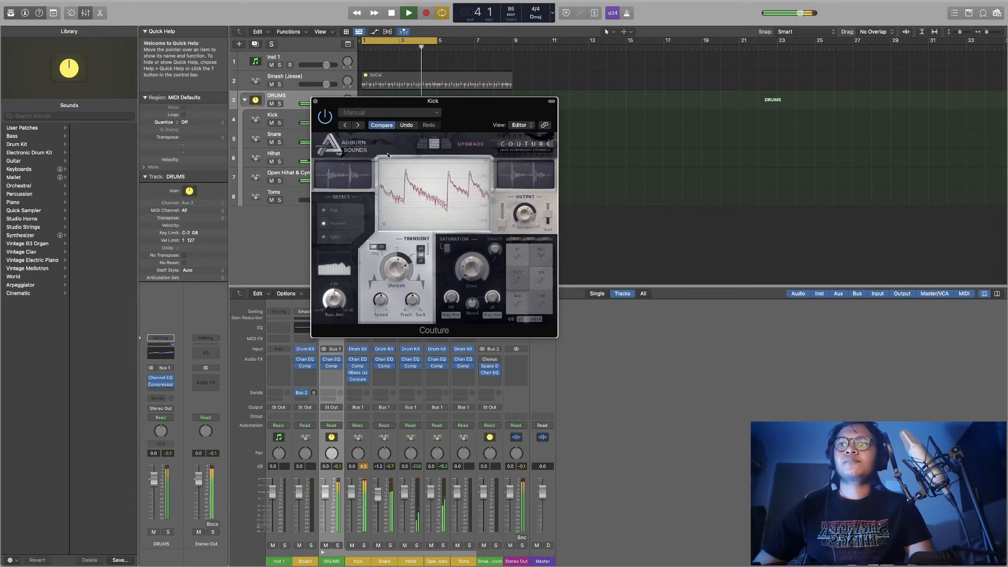
pyautogui.click(315, 102)
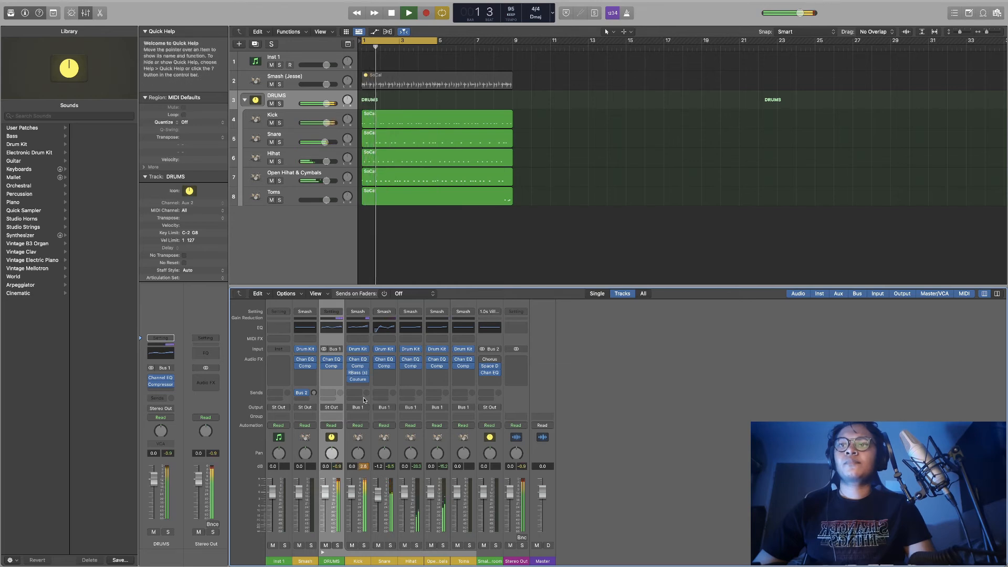
pyautogui.press('space')
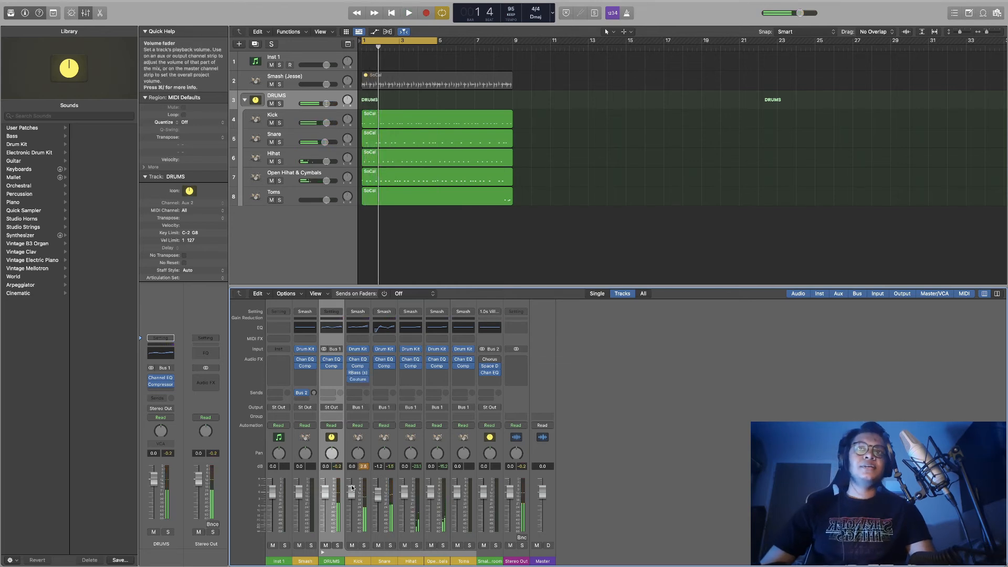
# Step: Lower the five drum tracks together, with the Kick at -3.9 dB and Snare at -5.1 dB, and set the DRUMS stack to -3.7 dB
pyautogui.moveTo(534, 116); pyautogui.dragTo(418, 220)
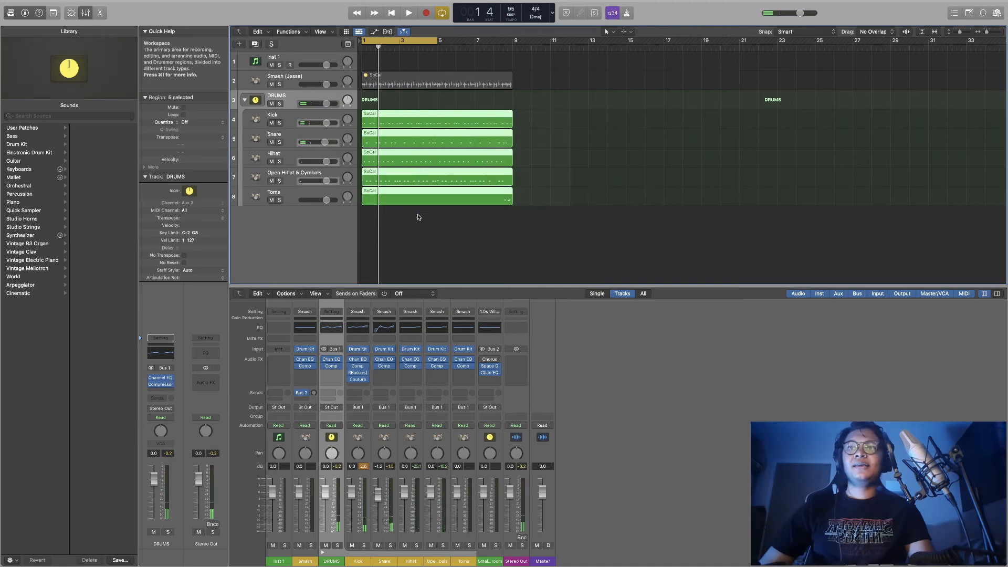
pyautogui.moveTo(352, 492); pyautogui.dragTo(351, 498)
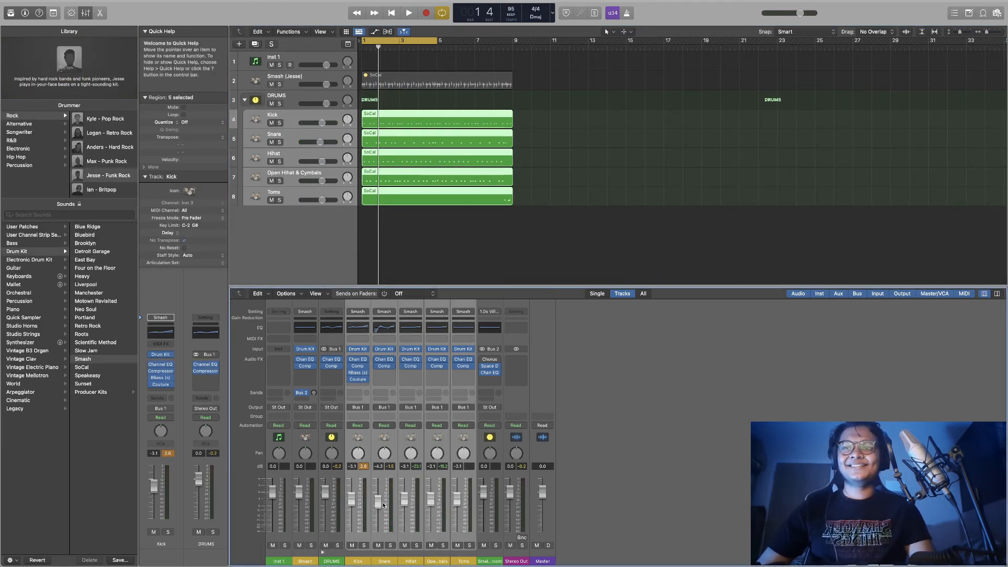
pyautogui.moveTo(377, 505); pyautogui.dragTo(325, 516)
pyautogui.click(325, 509)
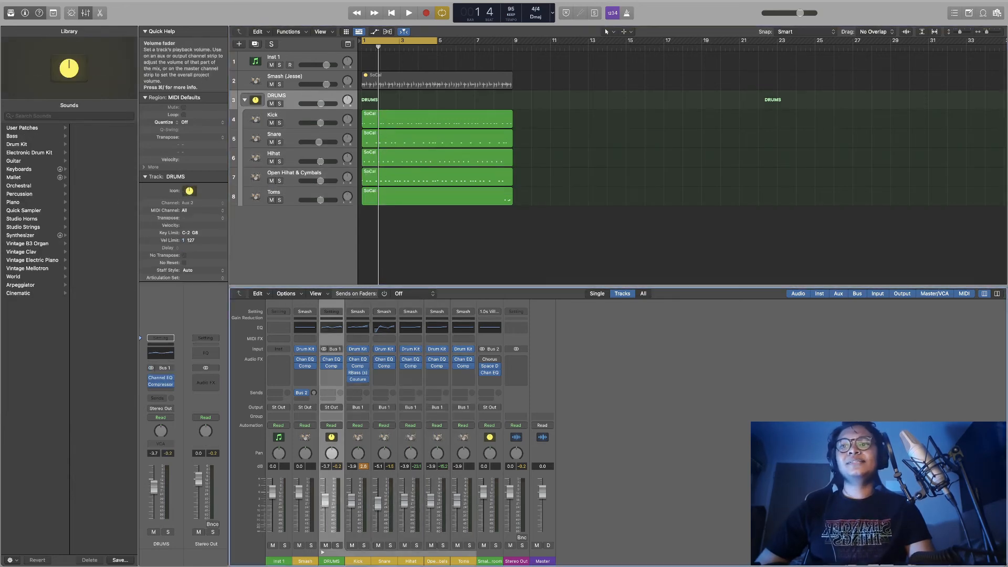
pyautogui.click(364, 467)
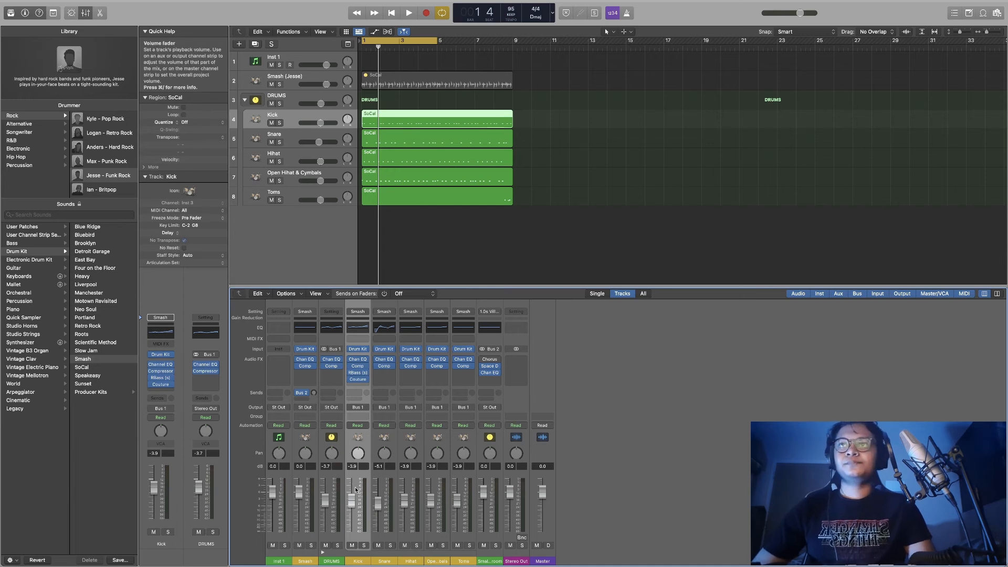
# Step: Play the loop and raise the DRUMS stack's volume to -2.0 dB
pyautogui.press('space')
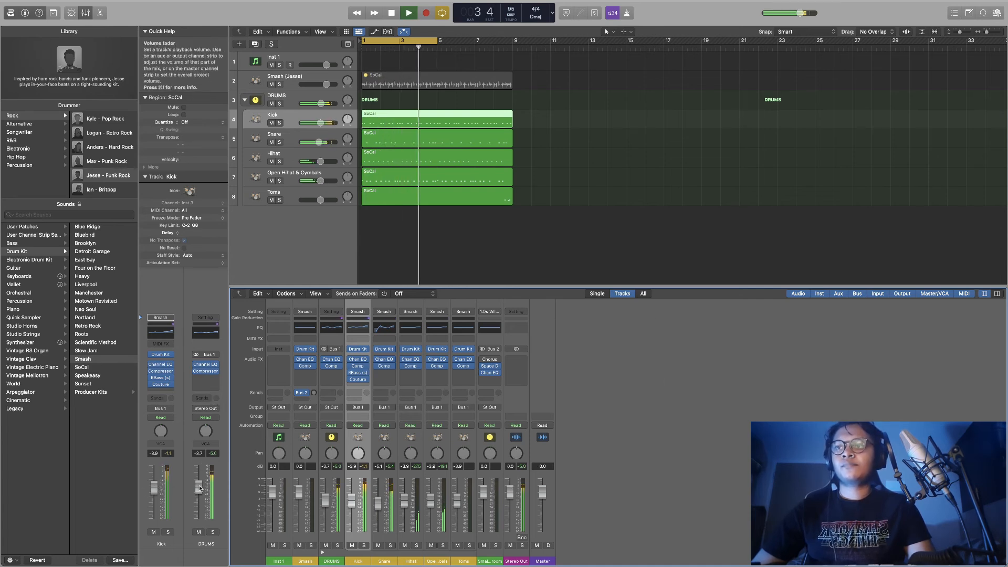
pyautogui.moveTo(199, 488); pyautogui.dragTo(199, 481)
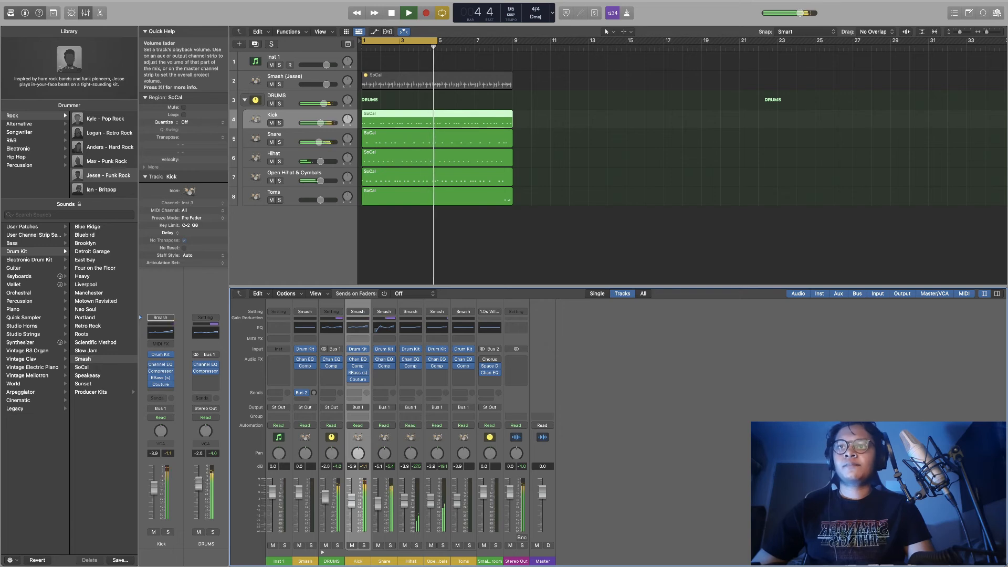
pyautogui.press('space')
pyautogui.click(356, 392)
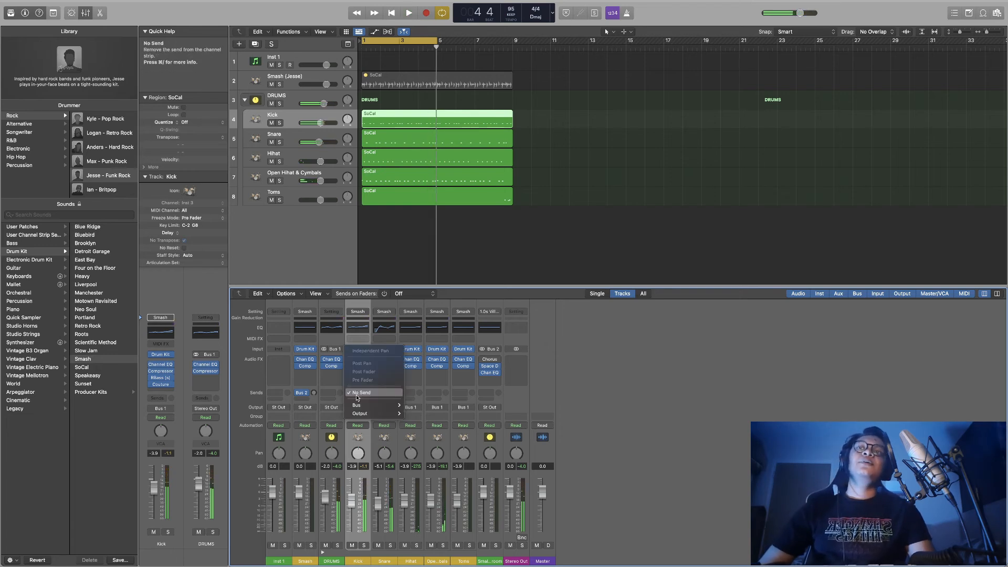
pyautogui.click(620, 218)
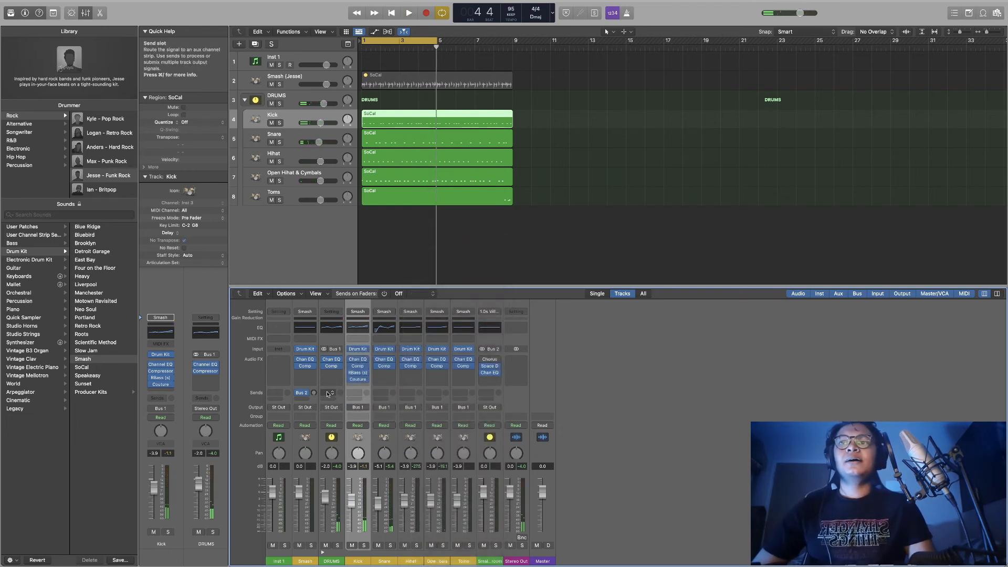
pyautogui.click(356, 393)
pyautogui.moveTo(373, 405)
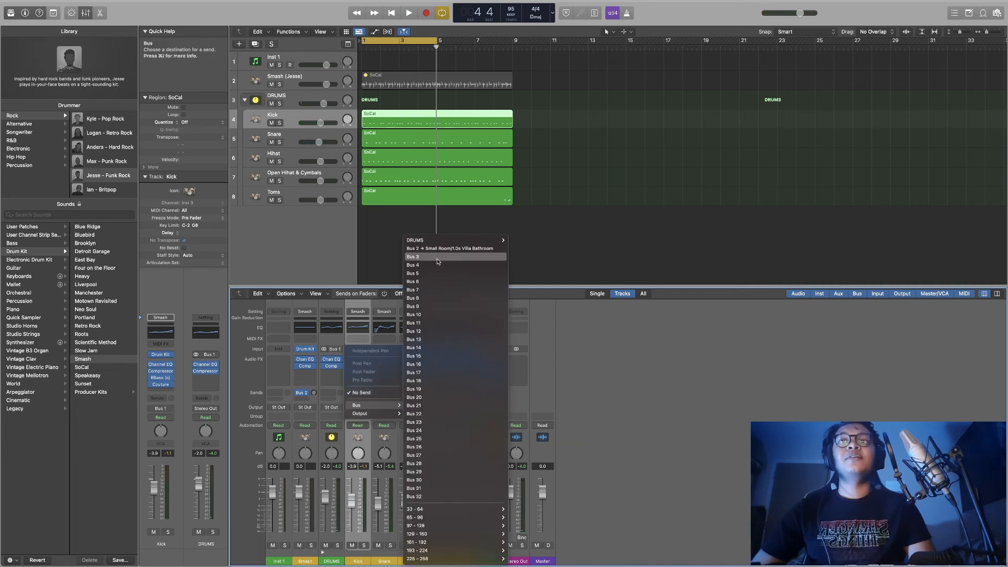
pyautogui.click(459, 249)
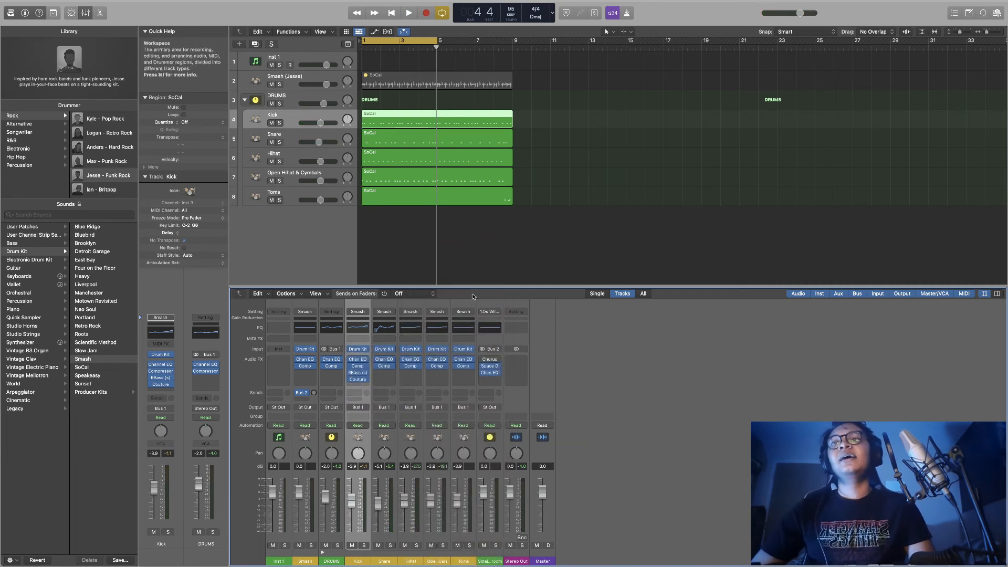
pyautogui.click(358, 379)
pyautogui.press('Escape')
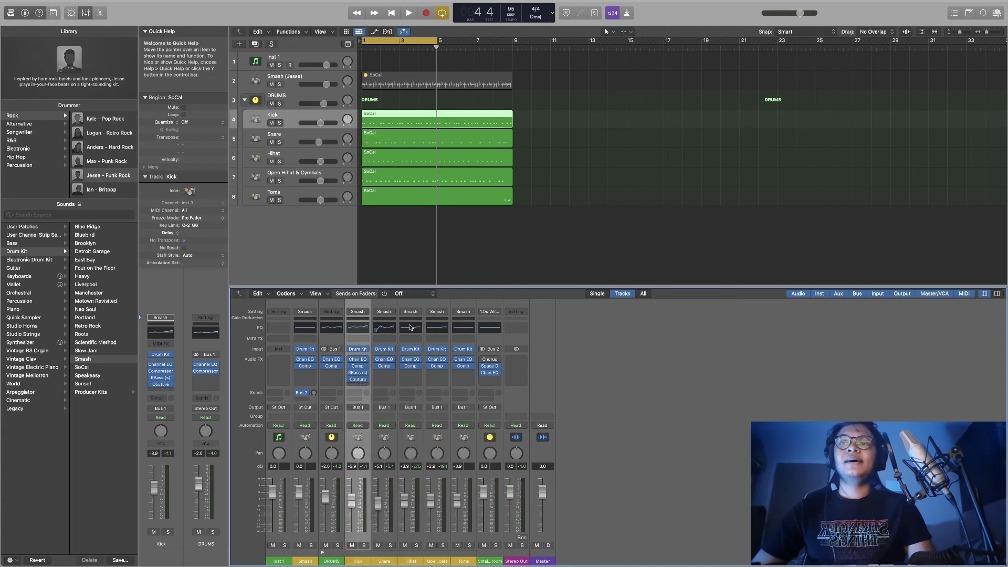
# Step: Add a send on the Kick track to Bus 2, the Small Room/1.0s Villa Bathroom reverb
pyautogui.click(357, 393)
pyautogui.moveTo(361, 404)
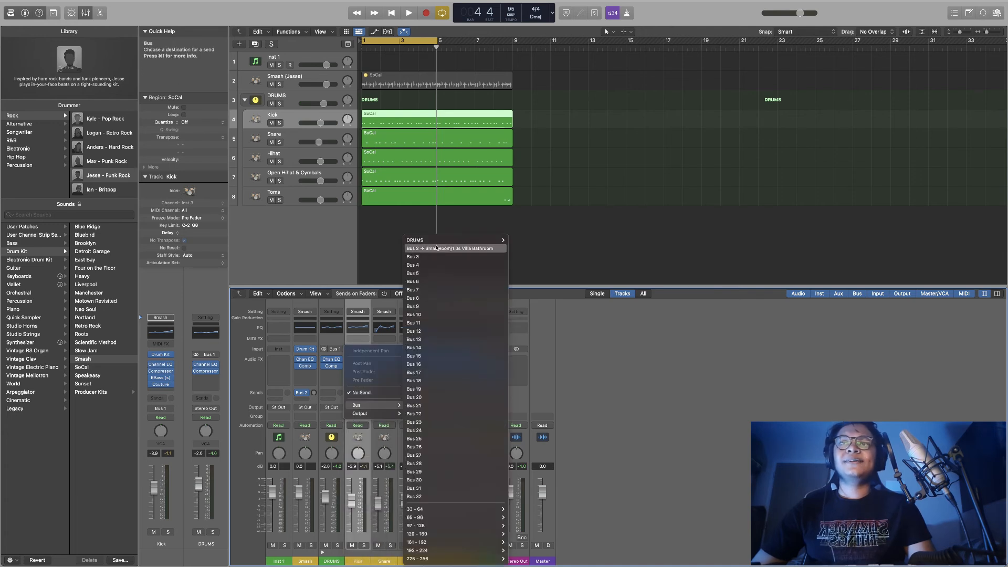
pyautogui.click(457, 249)
# Step: Set the Kick's Bus 2 send to about -11.3 dB during playback and replay the loop to hear the reverb
pyautogui.moveTo(367, 393); pyautogui.dragTo(366, 405)
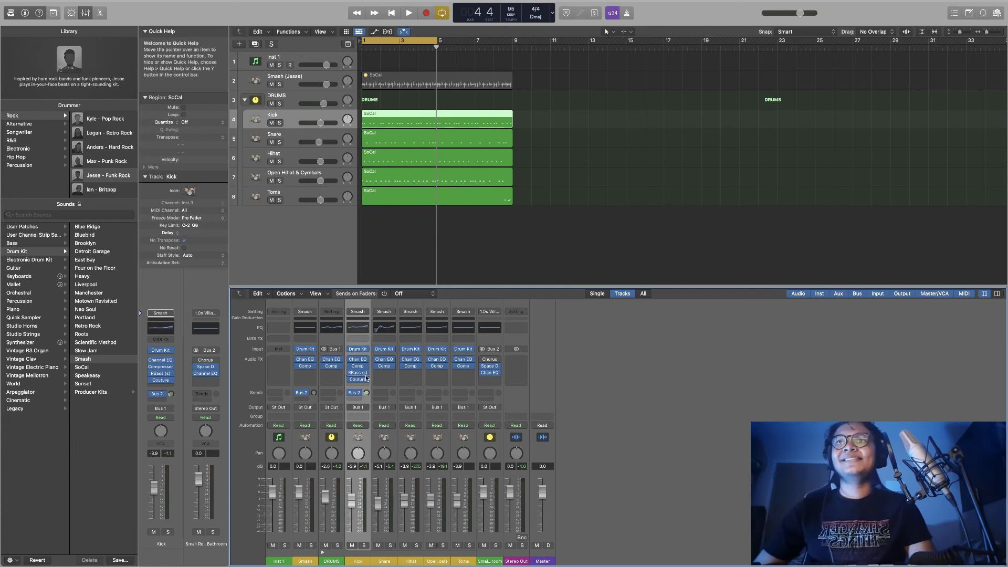
pyautogui.press('space')
pyautogui.moveTo(367, 392); pyautogui.dragTo(391, 488)
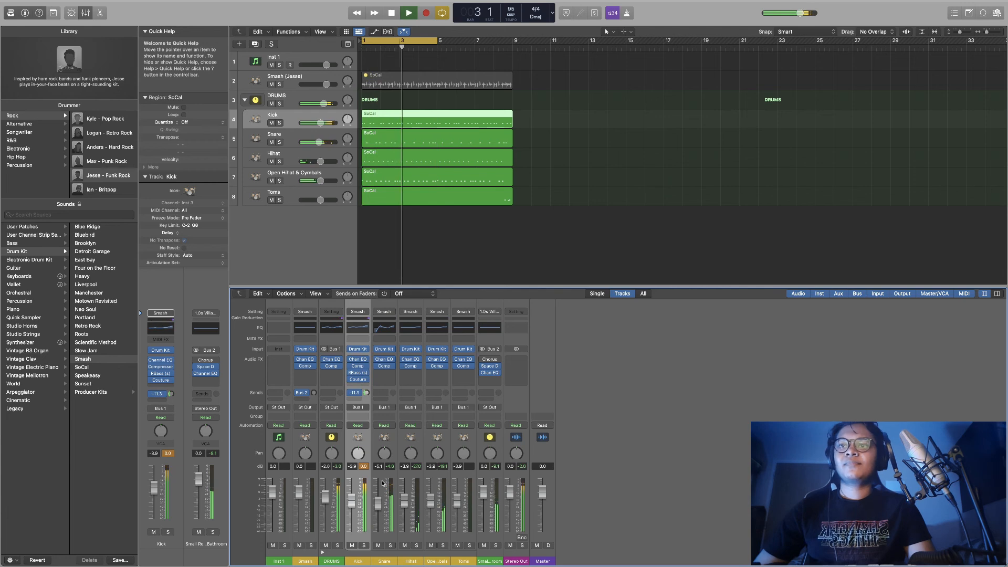
pyautogui.press('space')
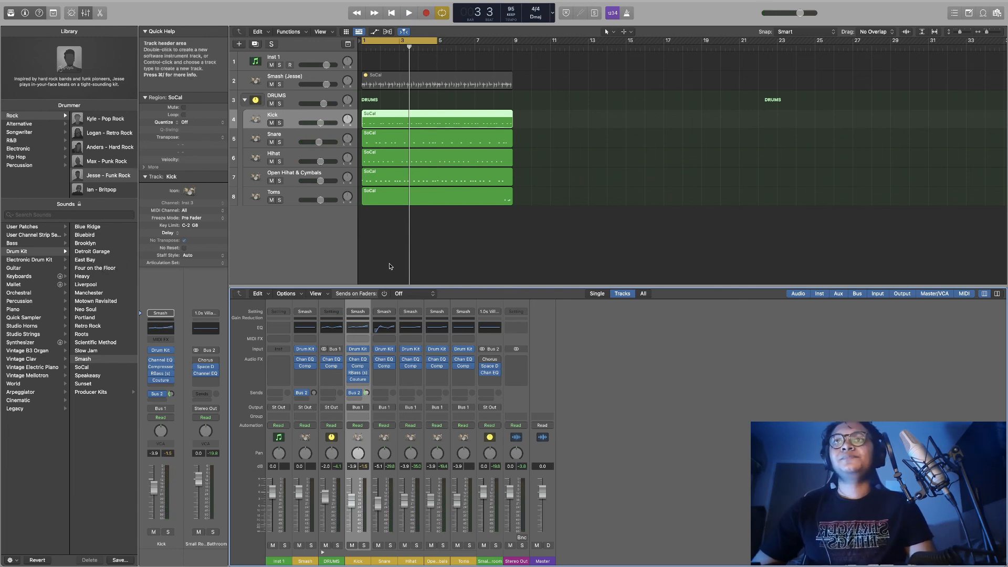
pyautogui.press('space')
pyautogui.click(596, 121)
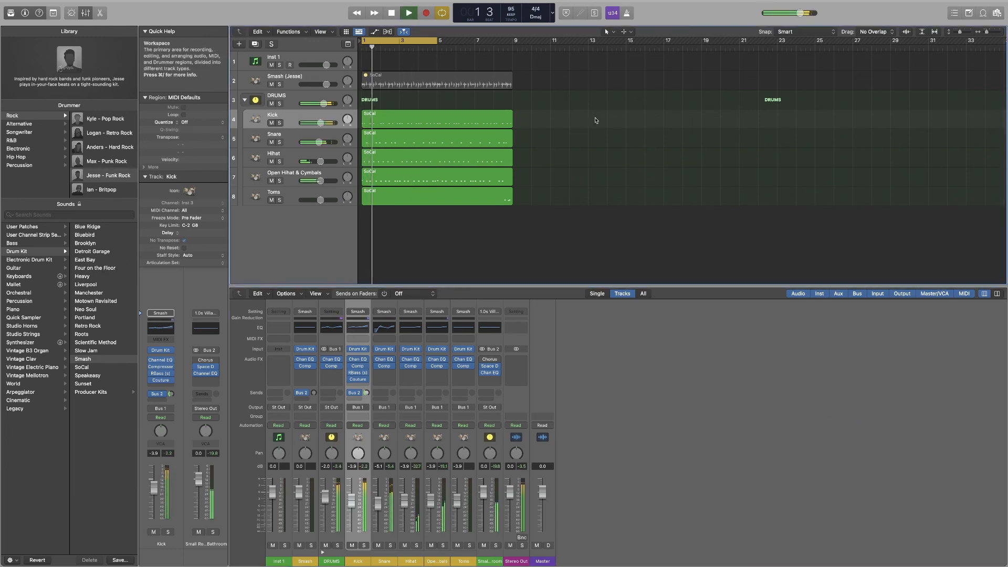